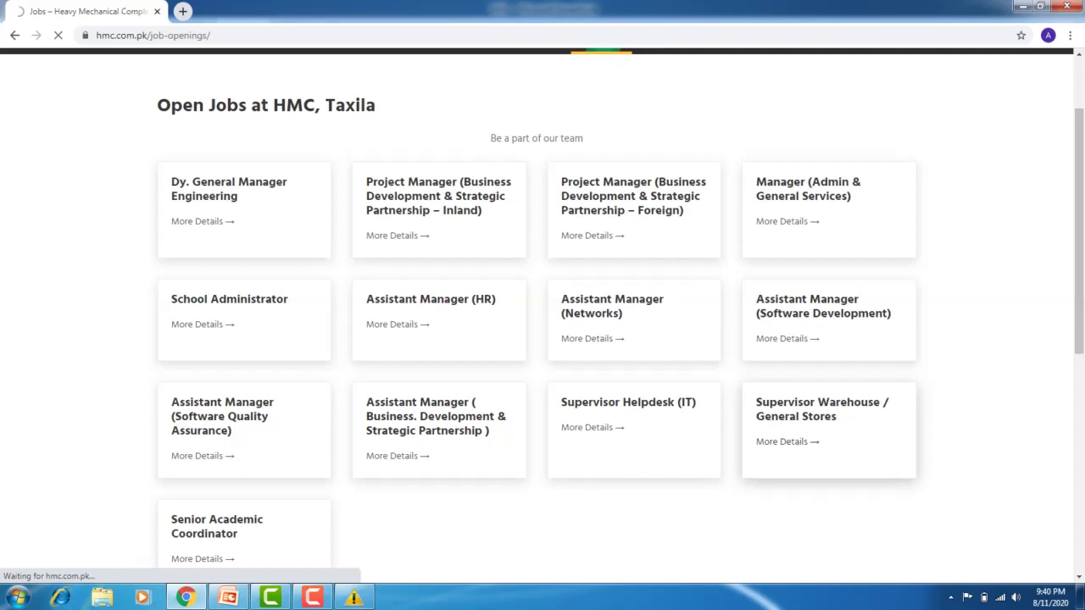
Open the Supervisor Warehouse / General Stores job in a new tab and review its details
right_click(788, 414)
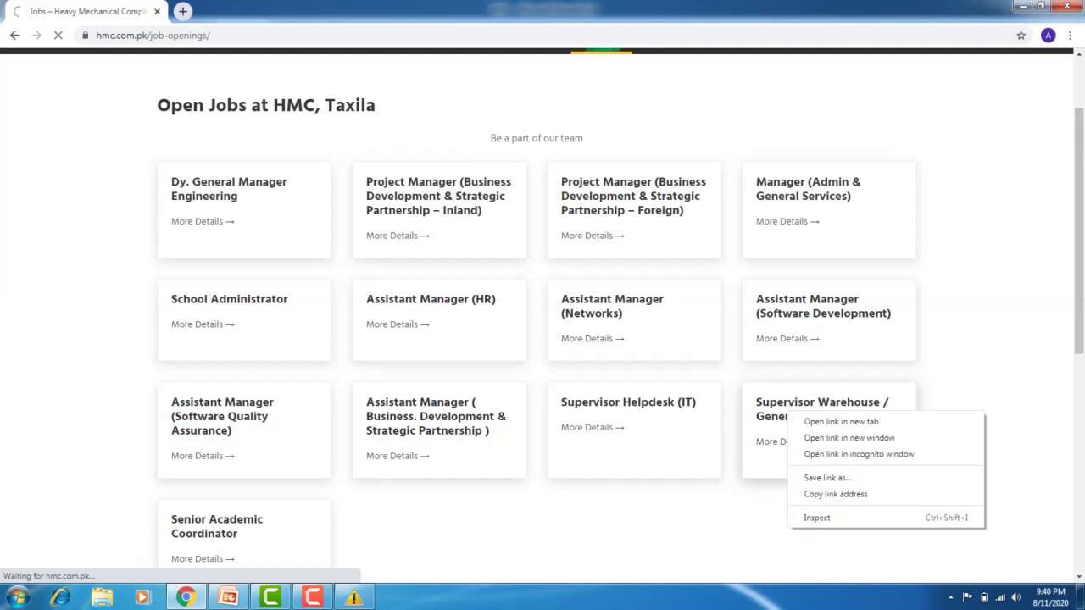
click(841, 421)
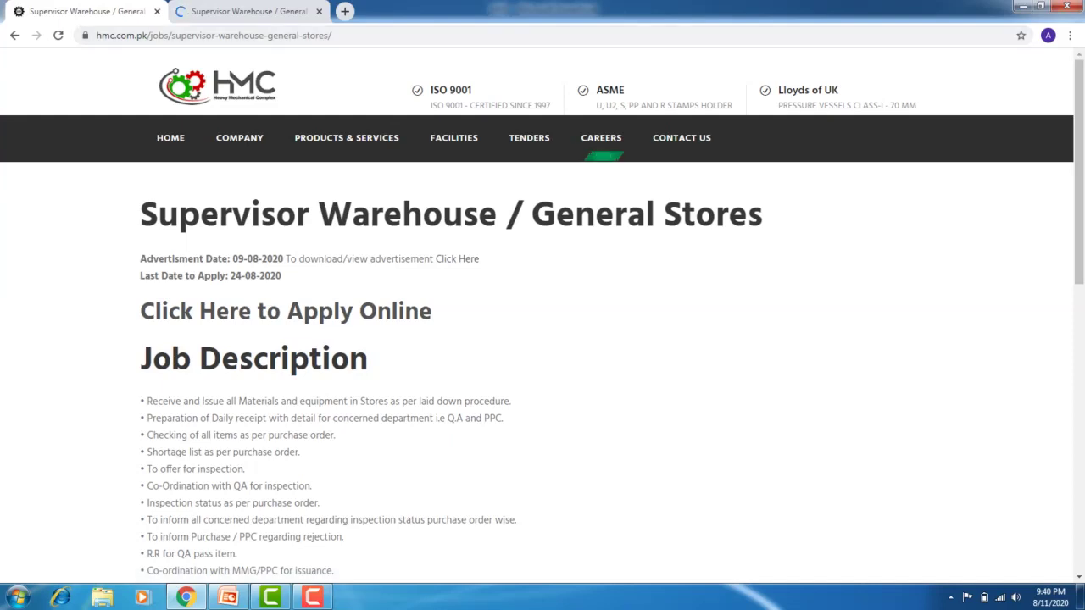
scroll(542, 316, down, 3)
scroll(543, 315, down, 3)
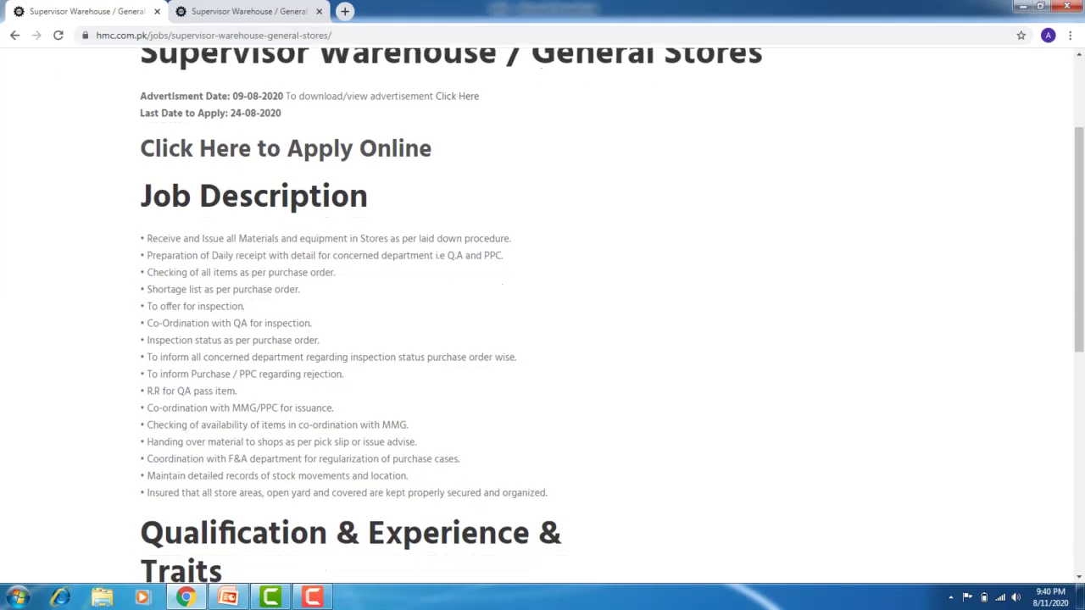
scroll(542, 315, down, 5)
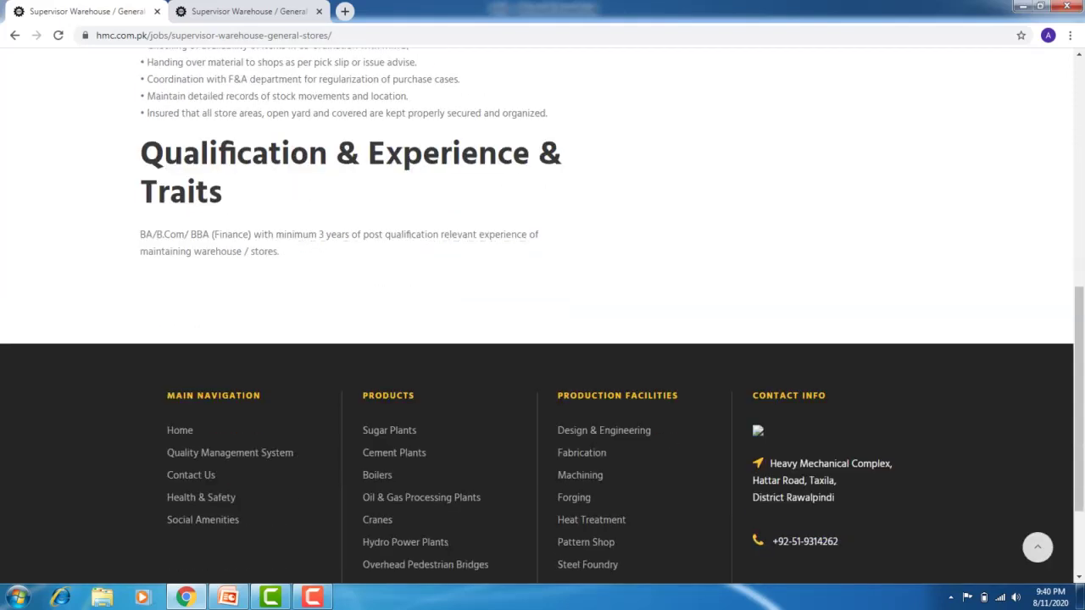
scroll(543, 315, up, 10)
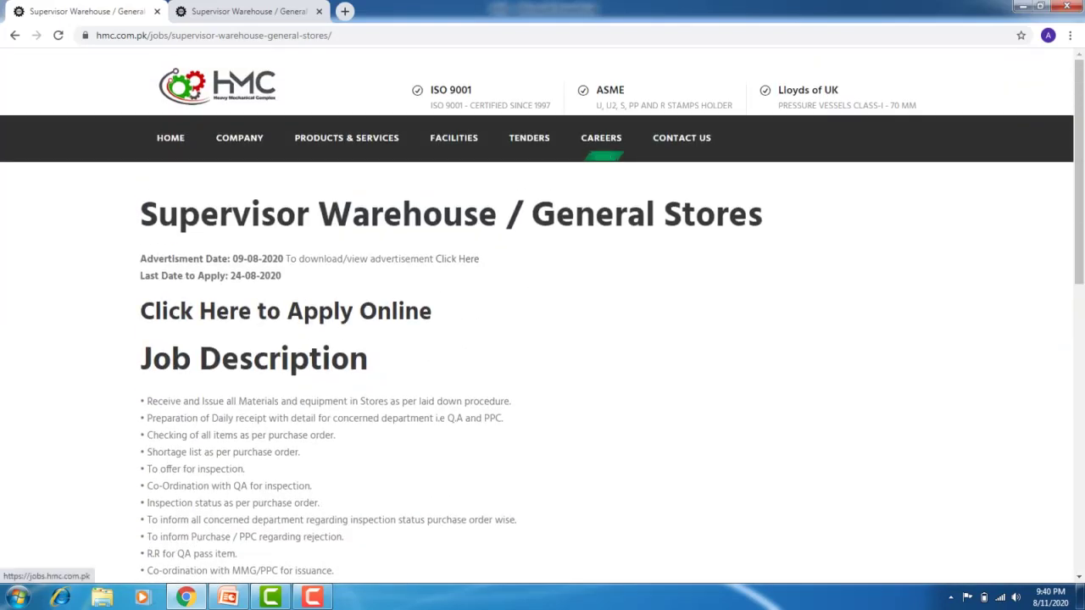
Open the online application, note the 24-08-2020 last date, then go to the recruitment portal
click(286, 311)
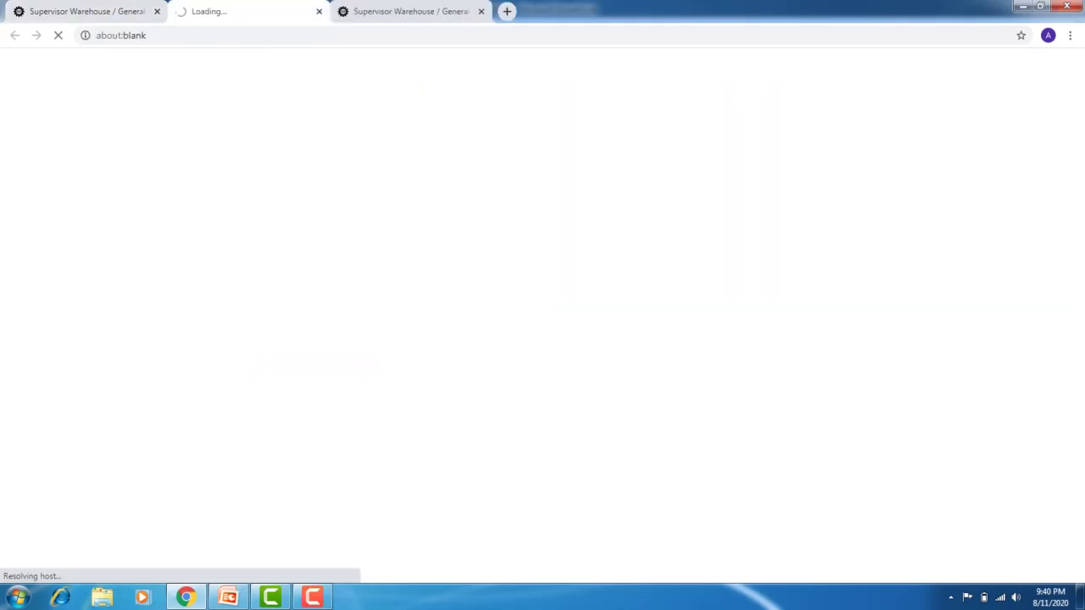
key(ctrl+shift+Tab)
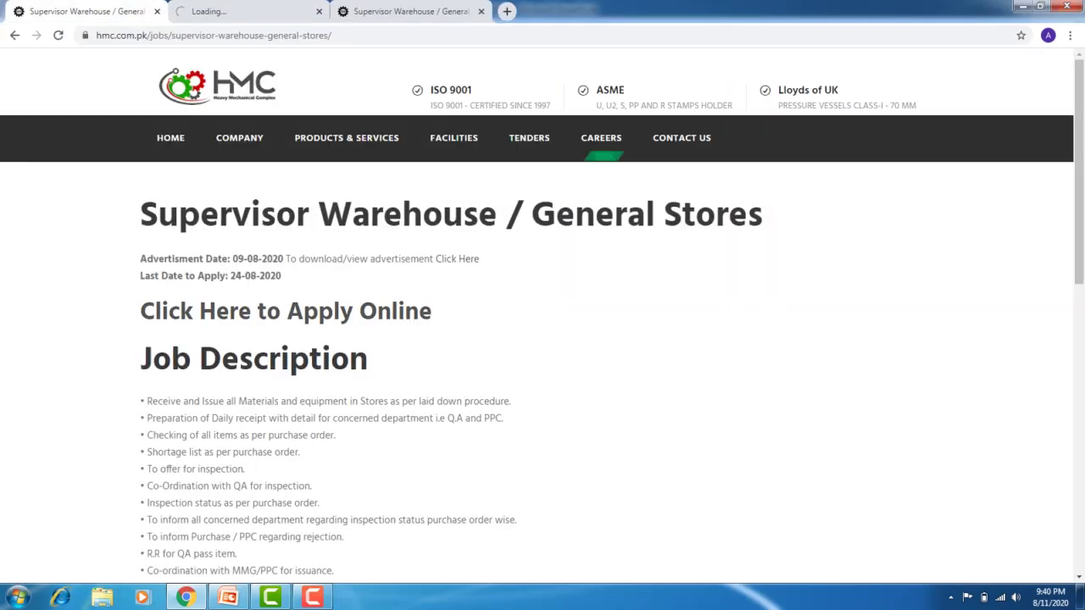
drag(231, 275, 282, 276)
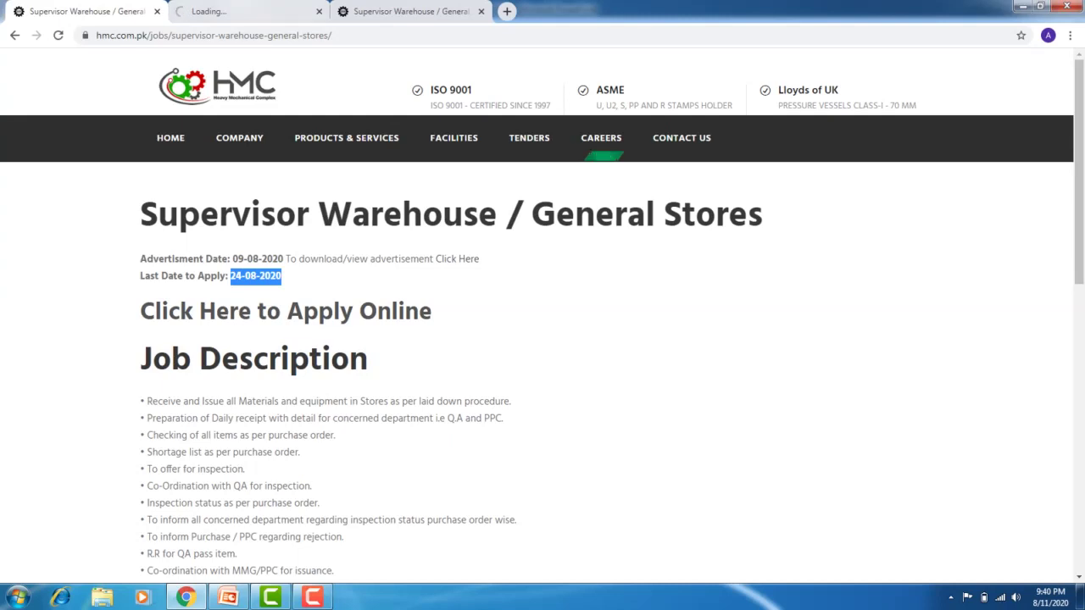
click(203, 11)
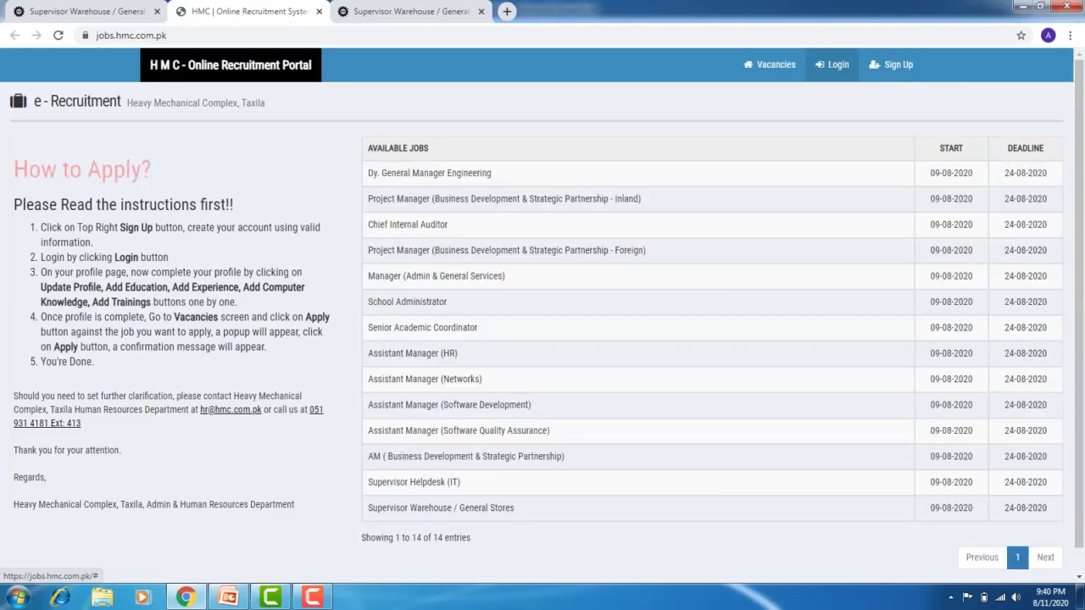
Start a sign-up and enter the applicant's first name, last name and e-mail address
click(891, 65)
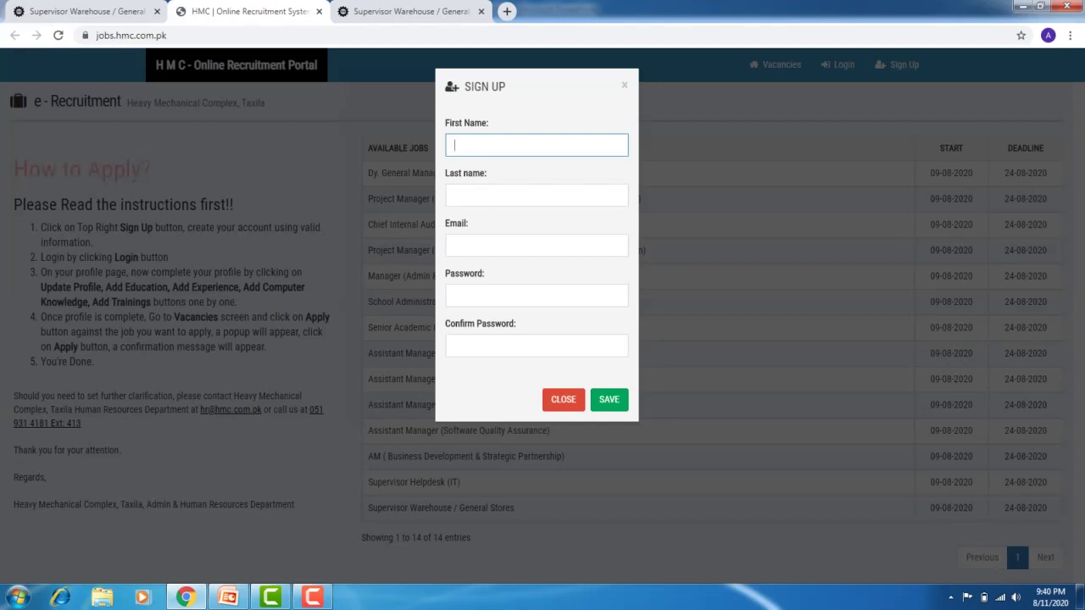
key(Tab)
click(537, 244)
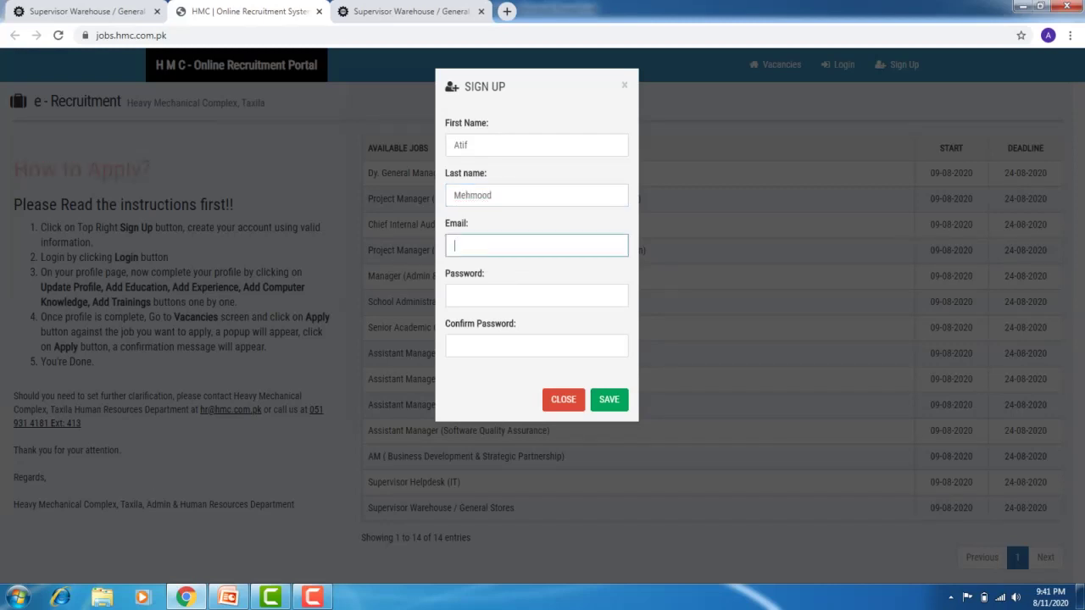
Enter and confirm the account password, submit the registration and dismiss the messages
click(537, 295)
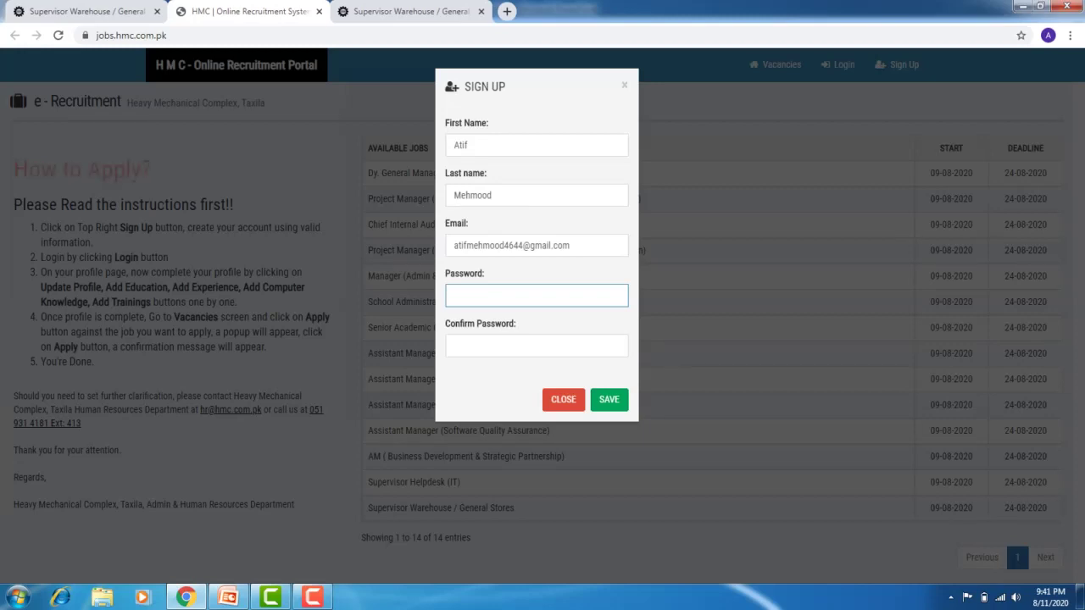
text(********)
click(455, 346)
text(********)
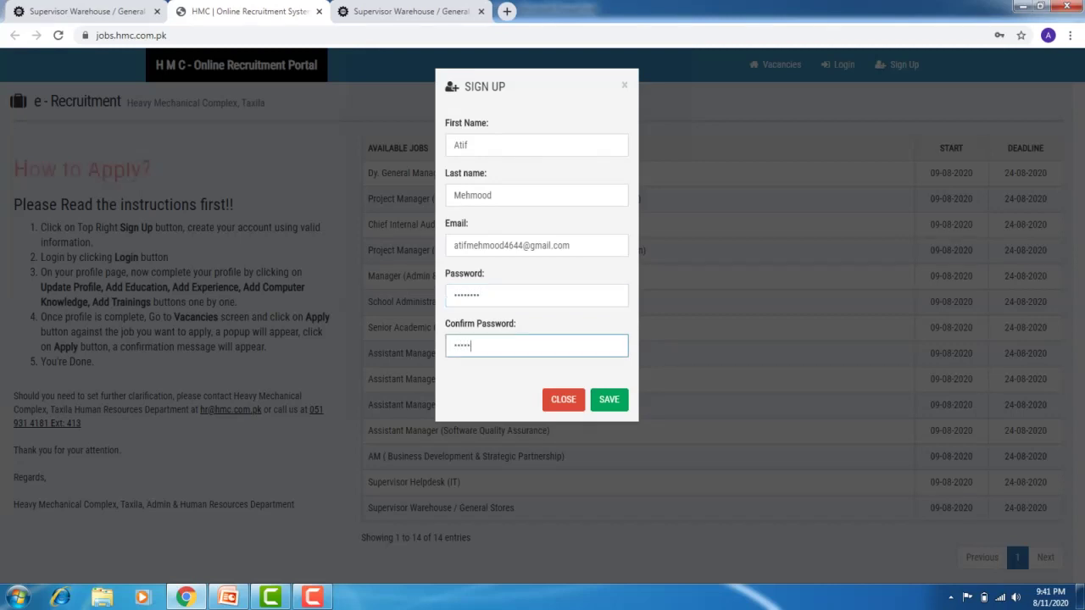
click(608, 399)
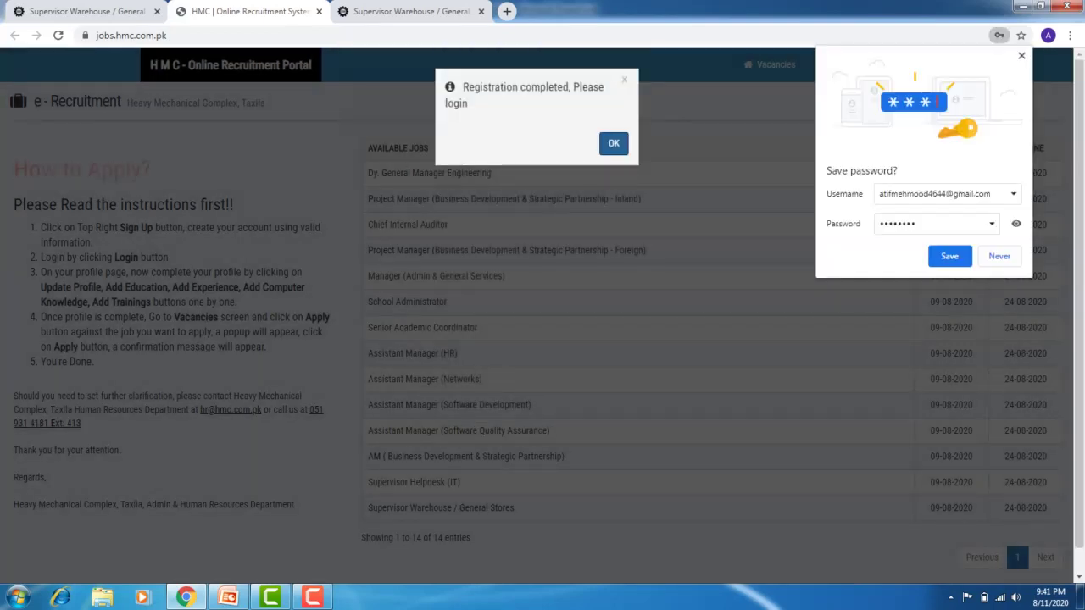
key(Return)
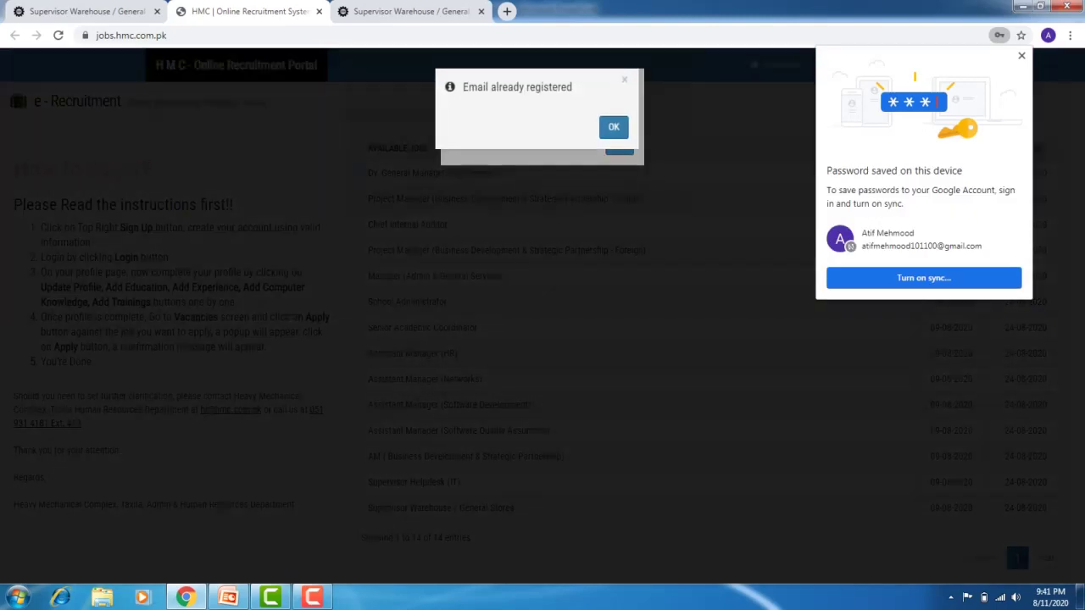
key(Return)
key(Return)
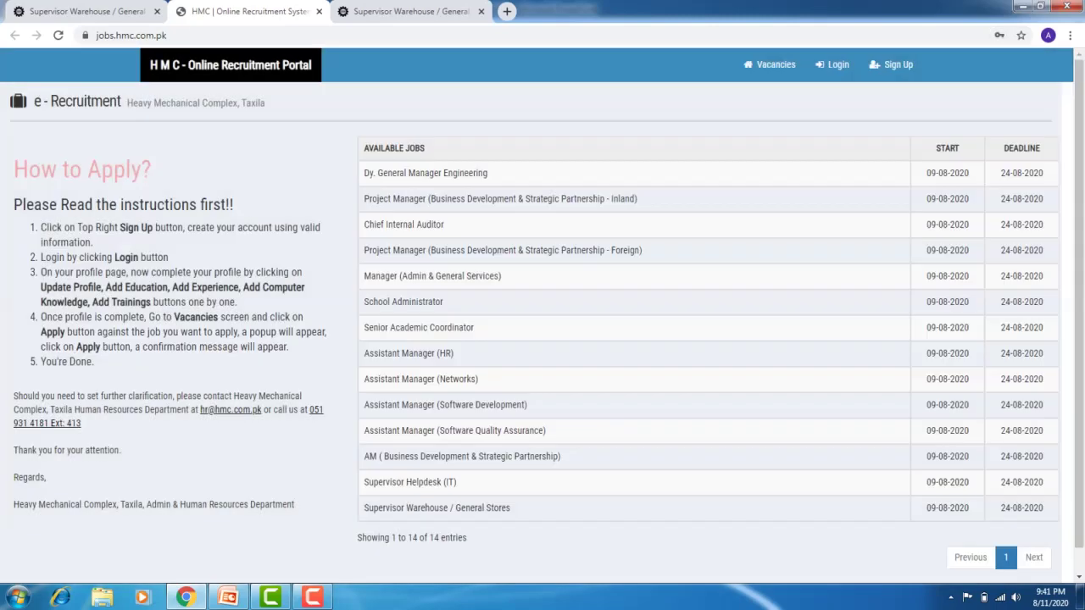
Log in with the autofilled account credentials, answering 12 to the 6 + 6 check
click(832, 64)
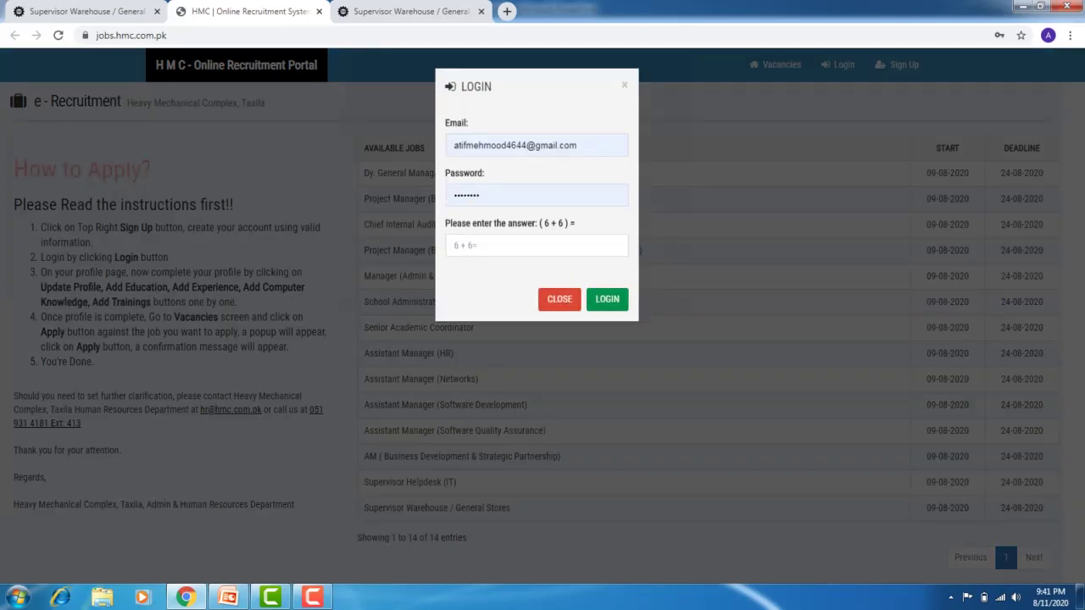
click(536, 245)
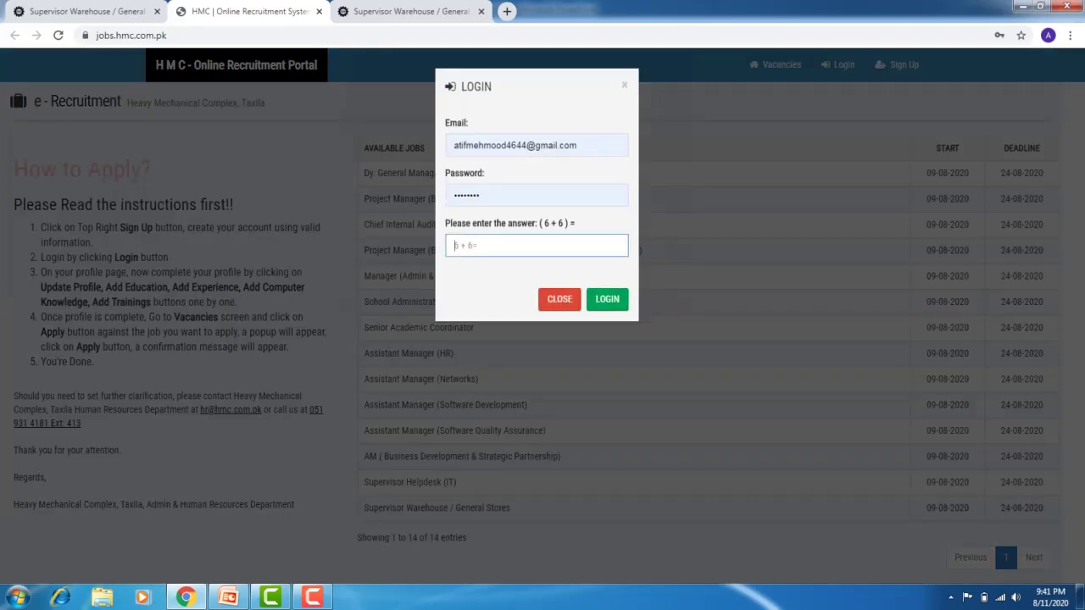
text(12)
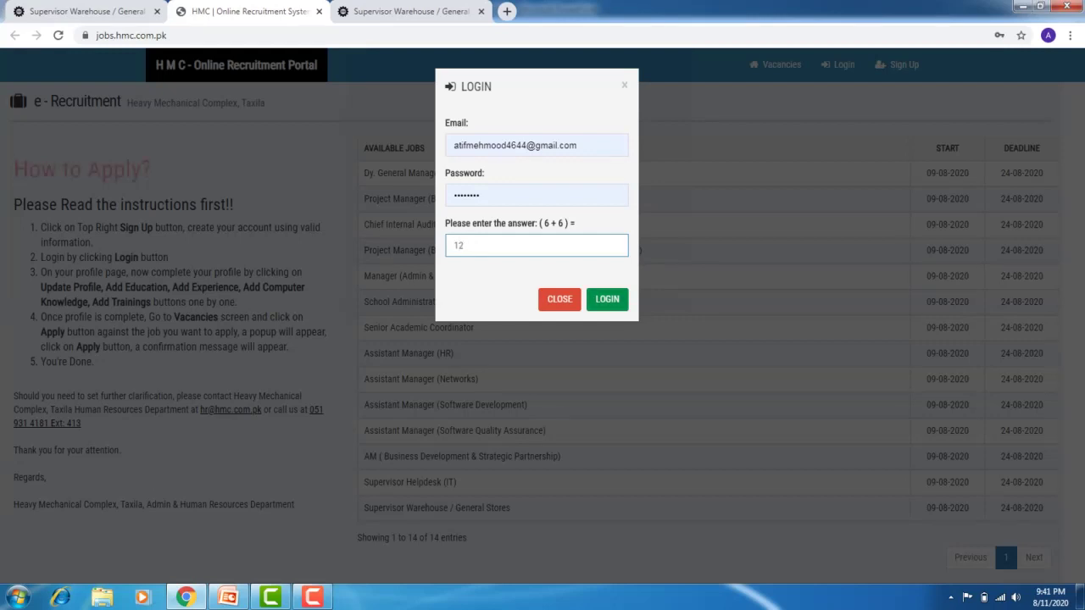
key(Tab)
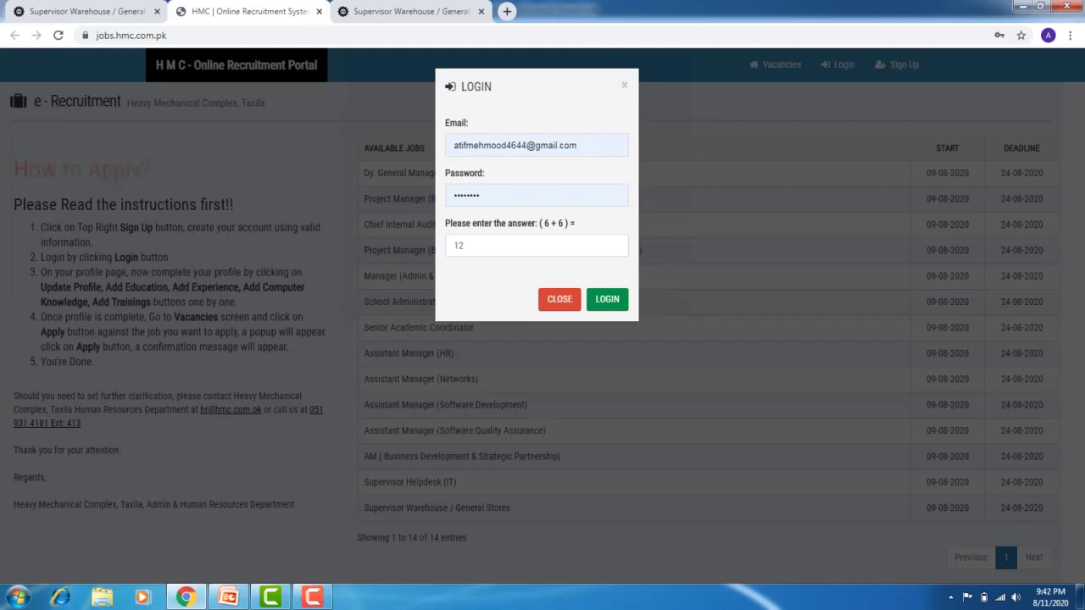
key(Return)
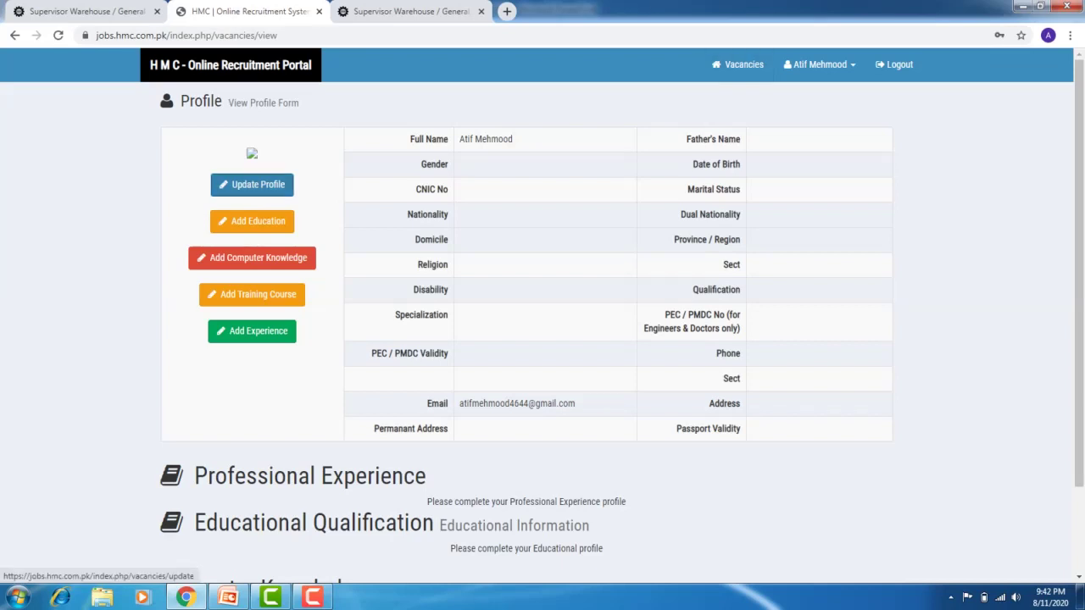
Open the Update Profile form and set Gender to Male
click(251, 184)
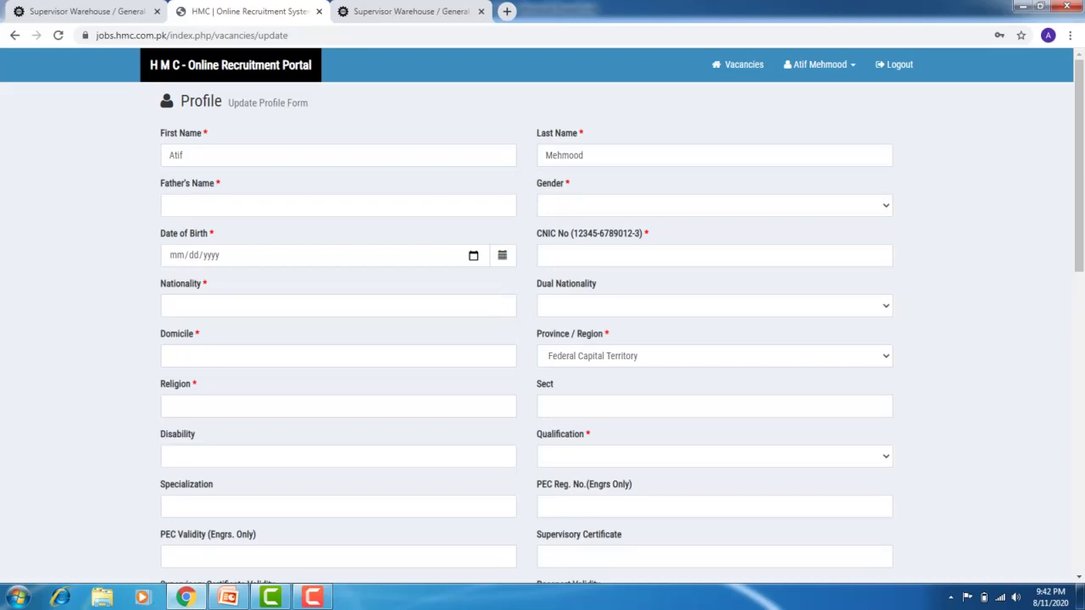
click(337, 205)
key(Tab)
key(alt+Down)
key(Down)
key(Return)
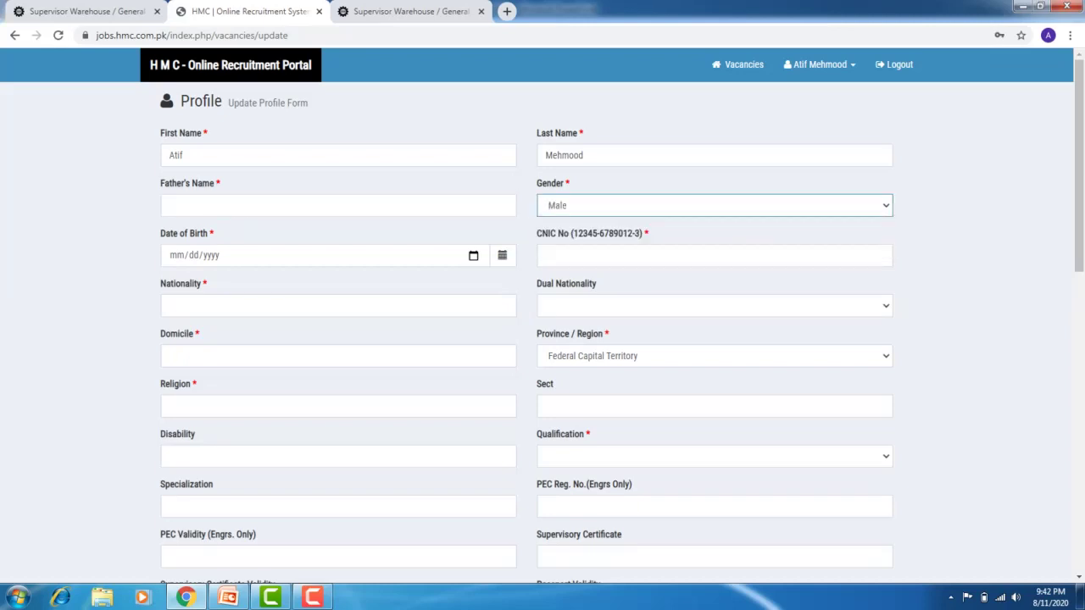
key(Tab)
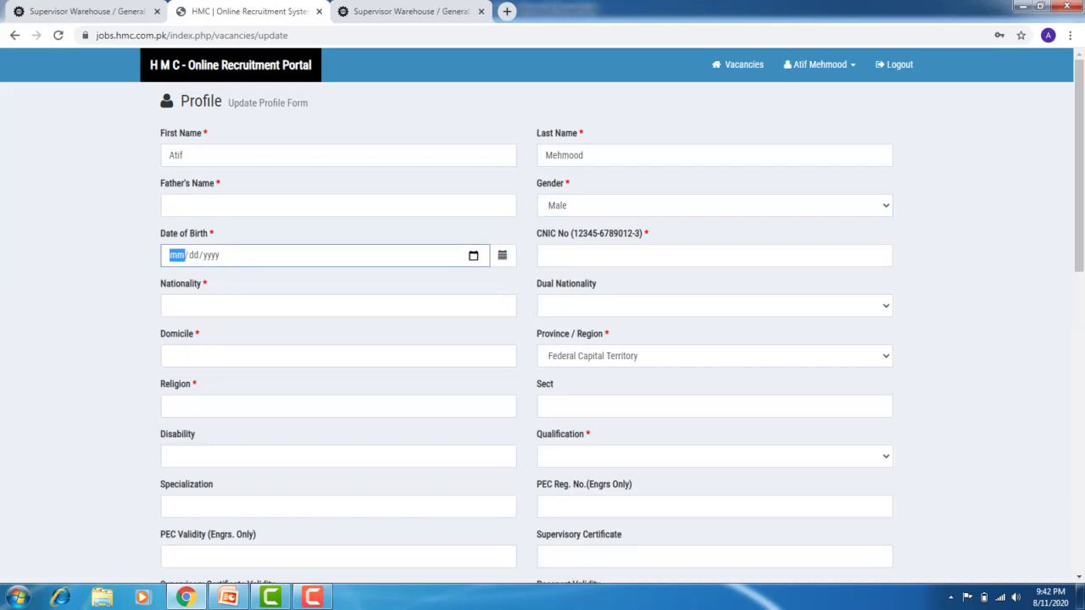
Check the CNIC number format example and set Dual Nationality to No
click(715, 255)
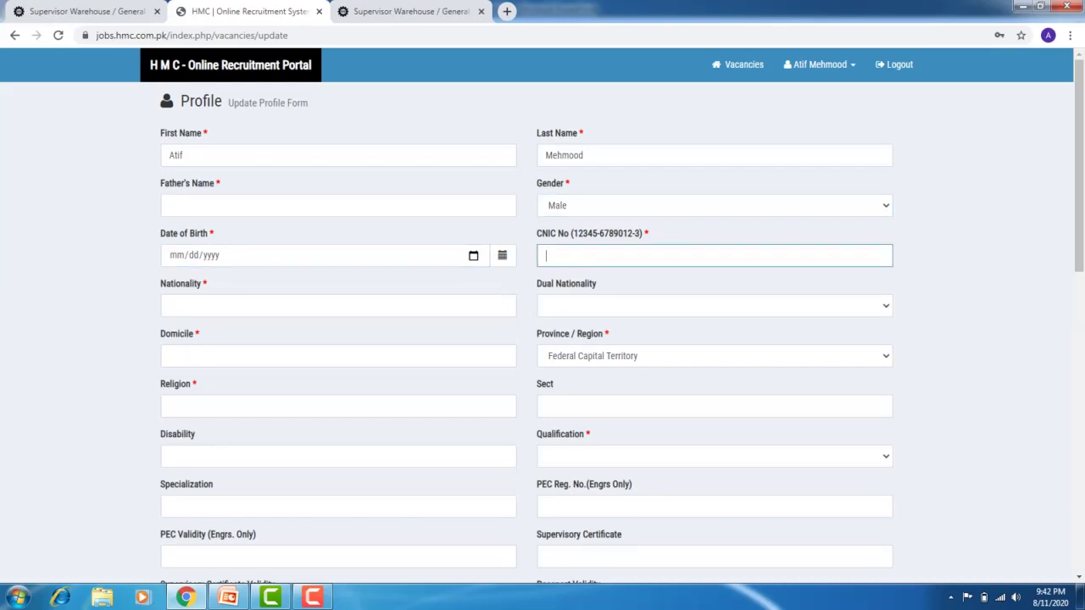
drag(577, 233, 642, 233)
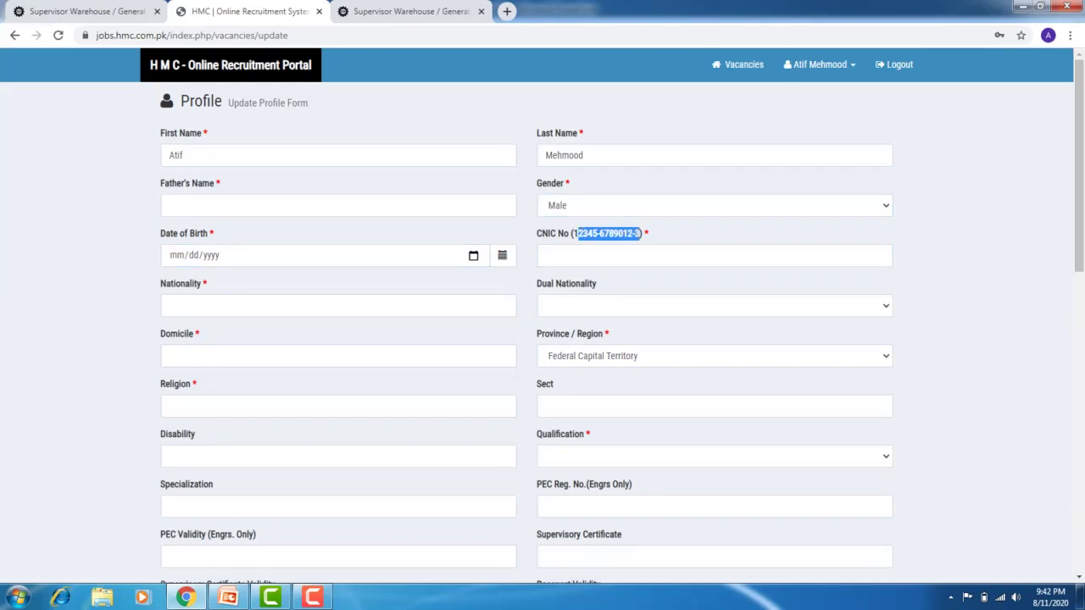
click(169, 306)
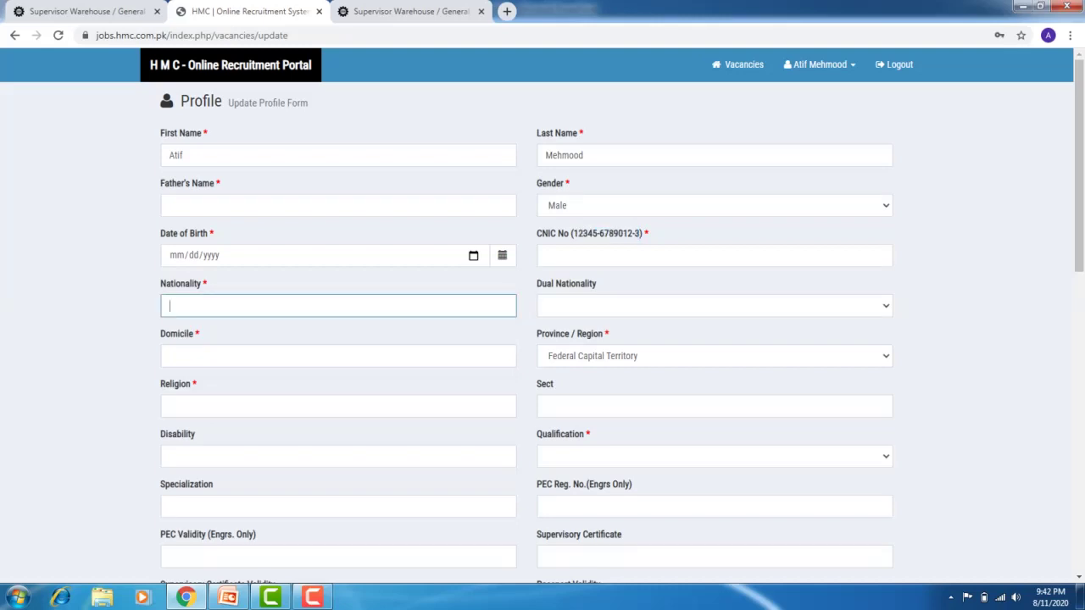
click(714, 305)
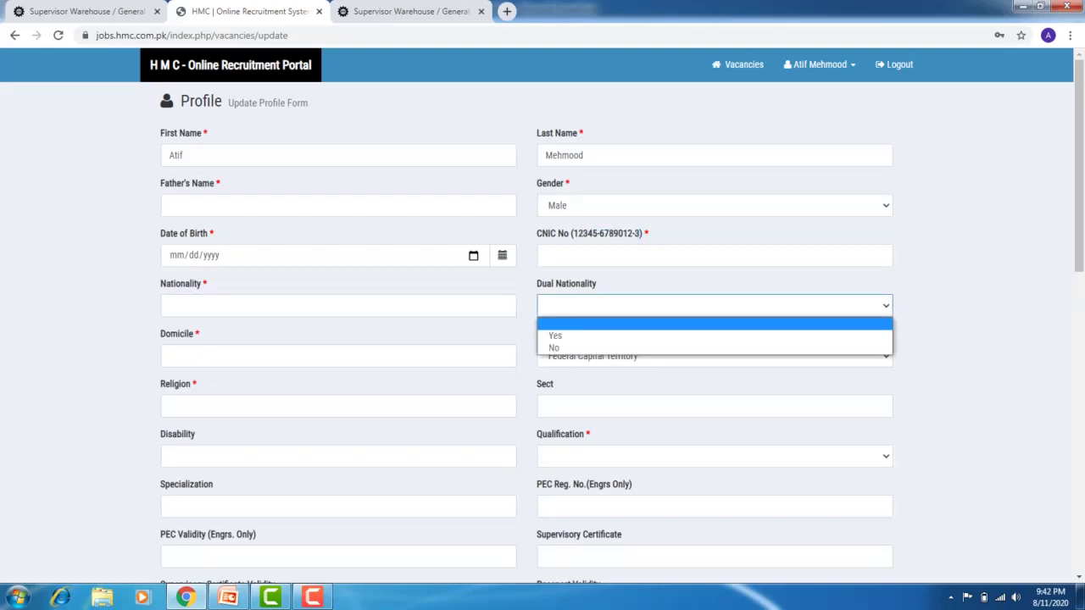
click(554, 348)
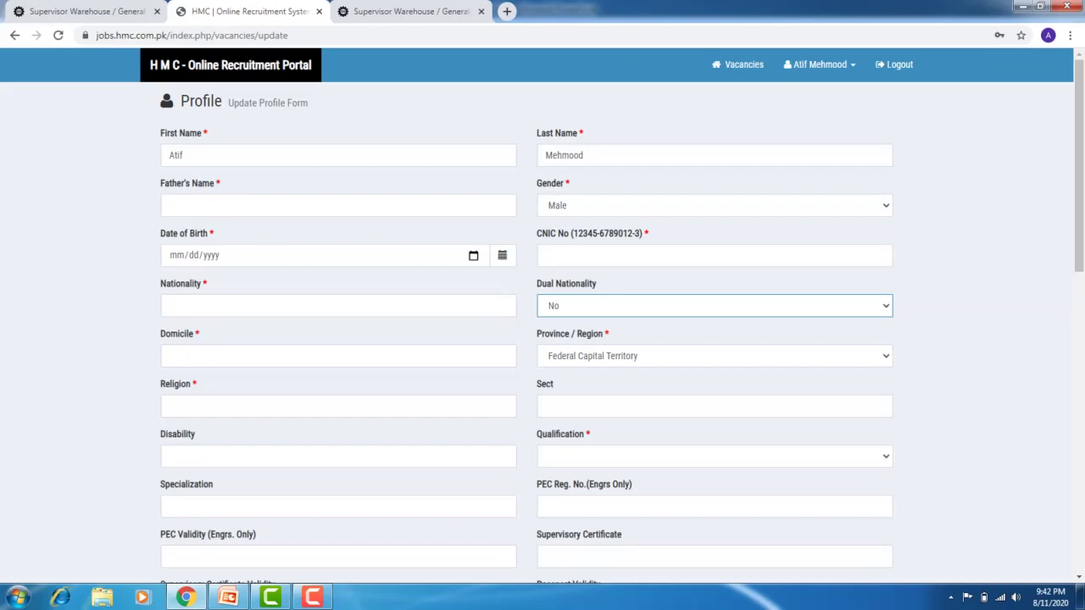
Set Province / Region to Punjab, passing over the Religion, Sect and Disability fields
click(169, 356)
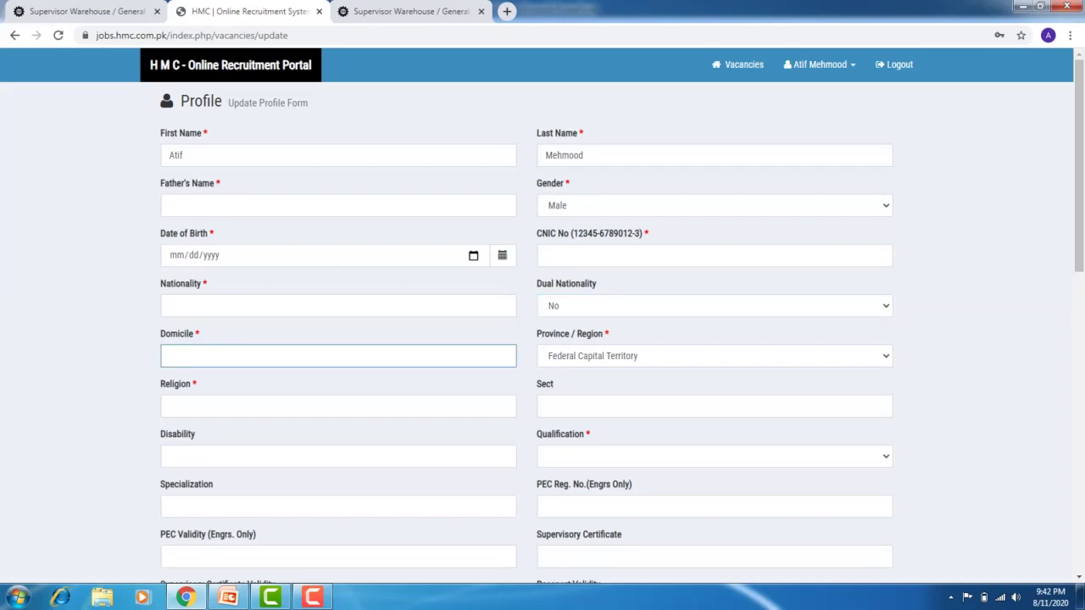
click(714, 356)
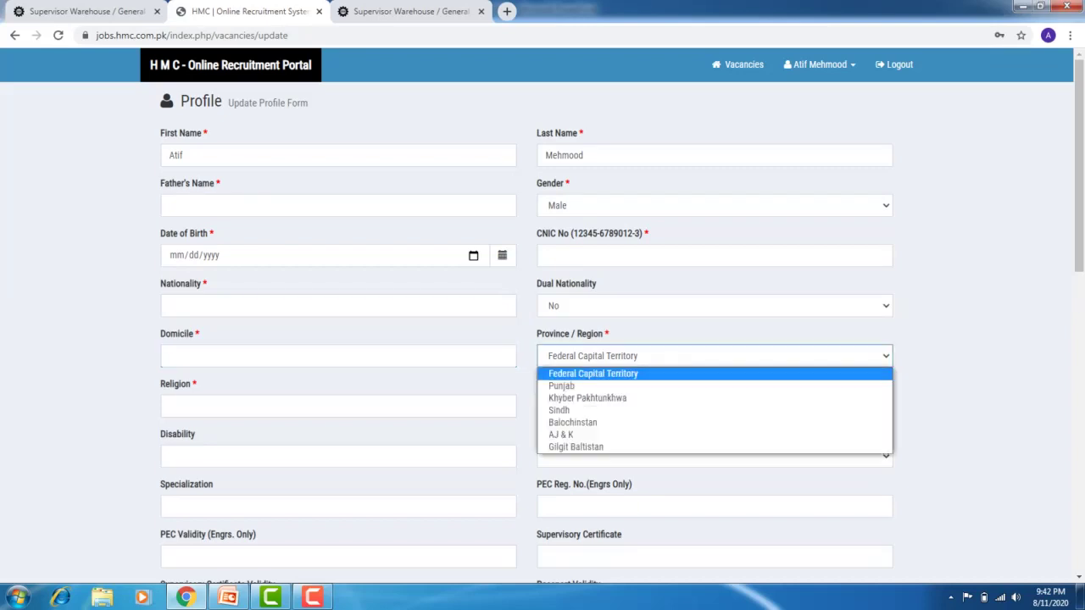
key(Down)
key(Return)
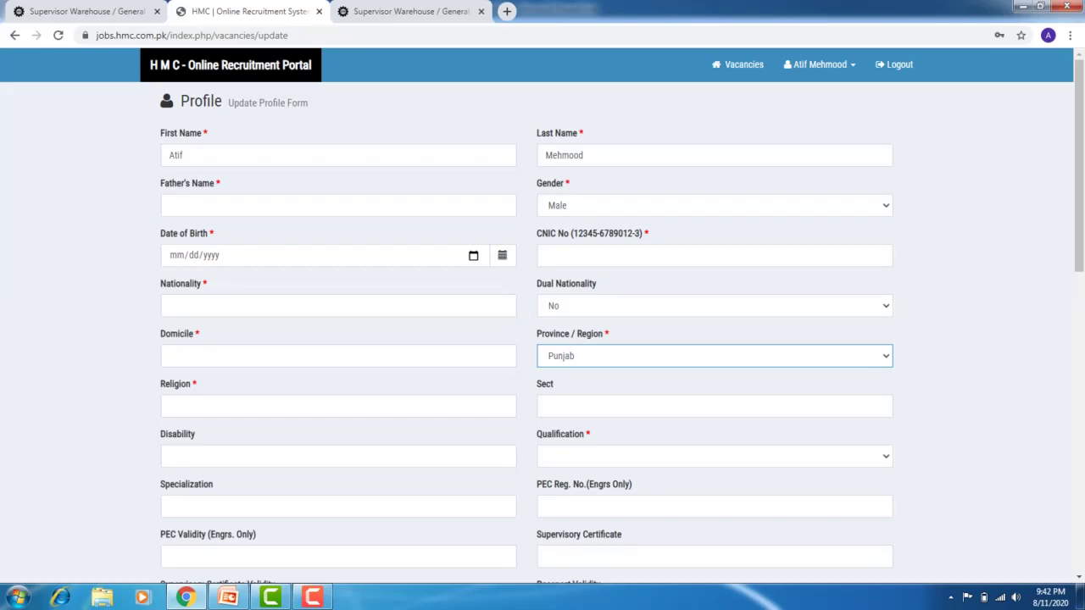
click(337, 406)
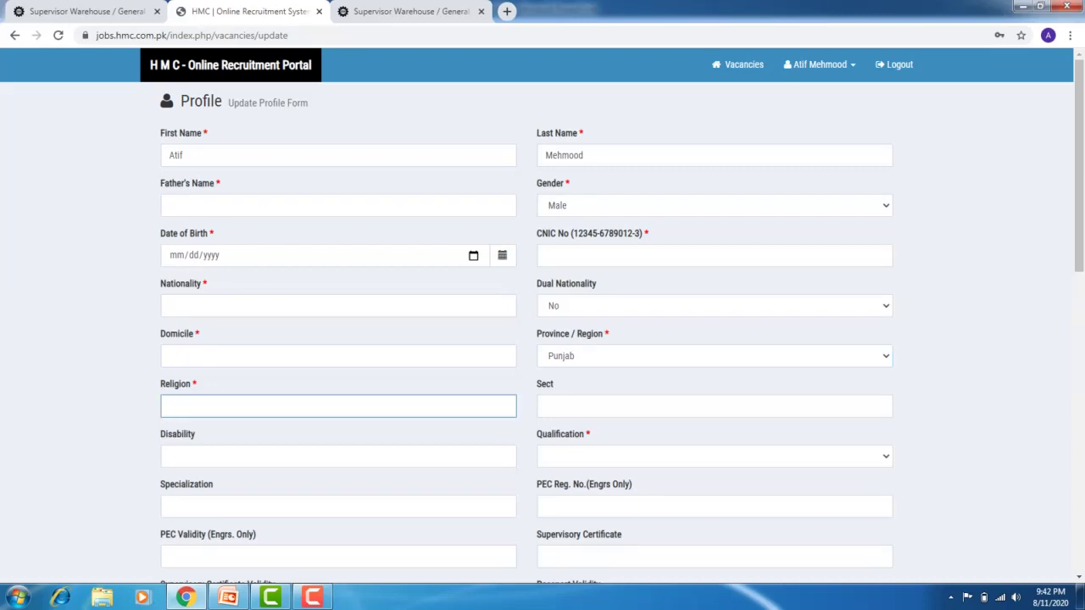
click(546, 406)
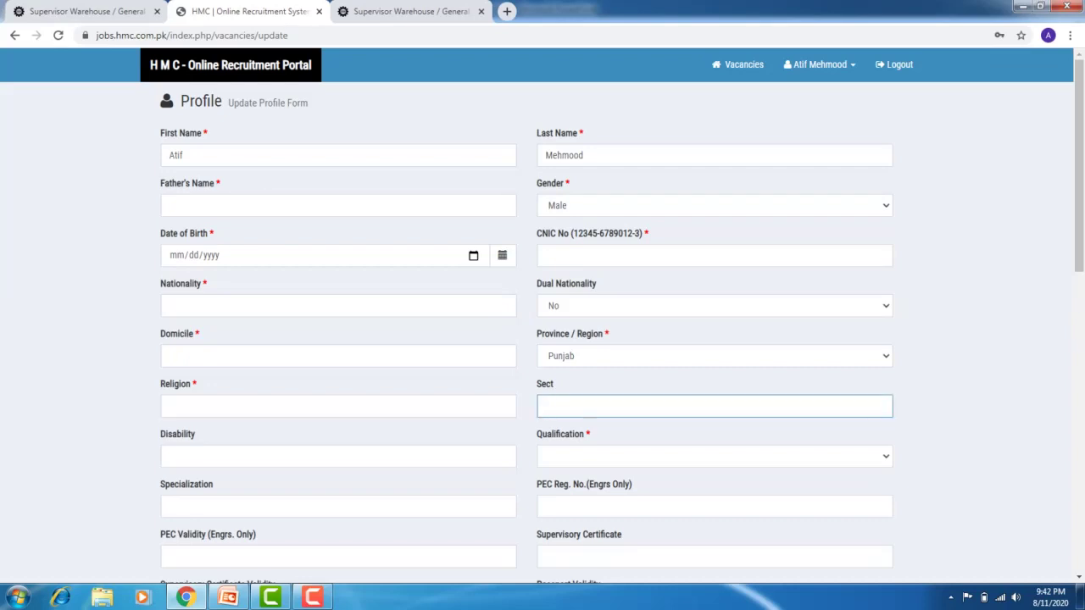
click(169, 456)
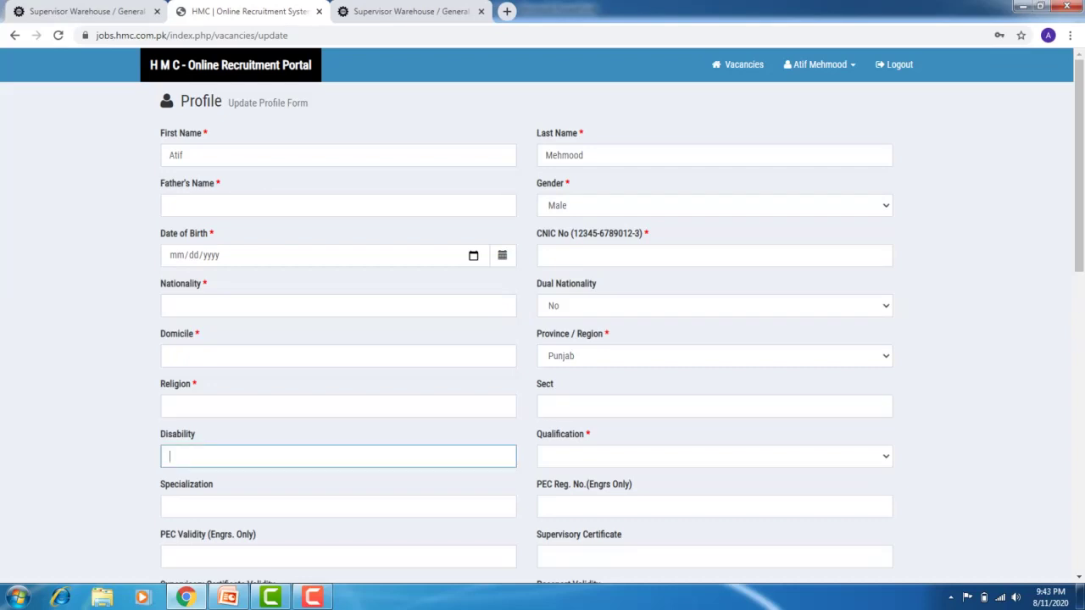
Set Qualification to Bachelor
key(Tab)
key(alt+Down)
key(Down)
key(Down)
key(Down)
key(Down)
key(Home)
key(Return)
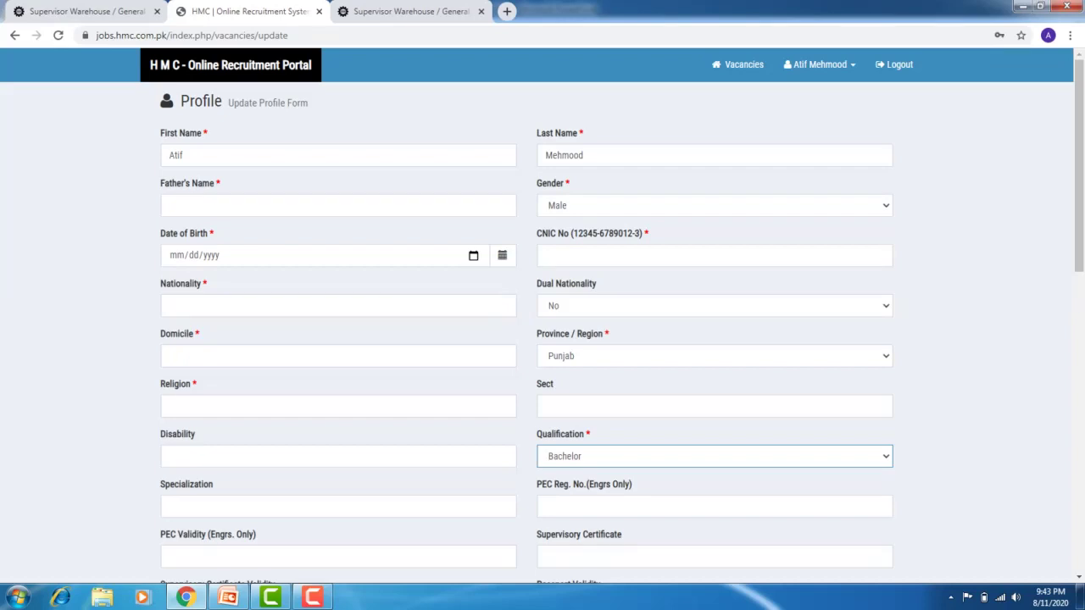
key(Tab)
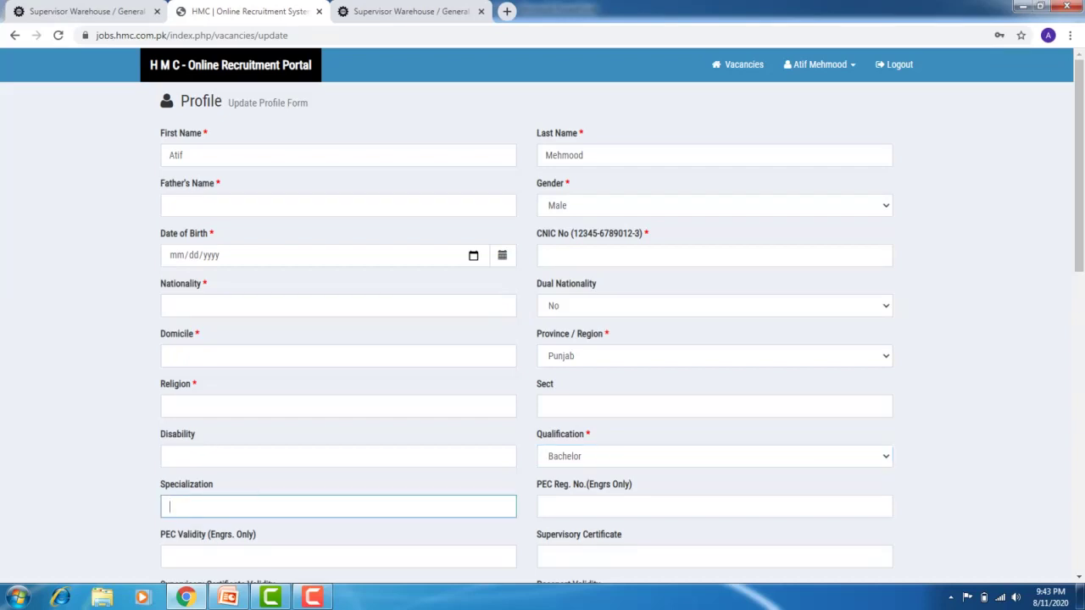
scroll(542, 331, down, 3)
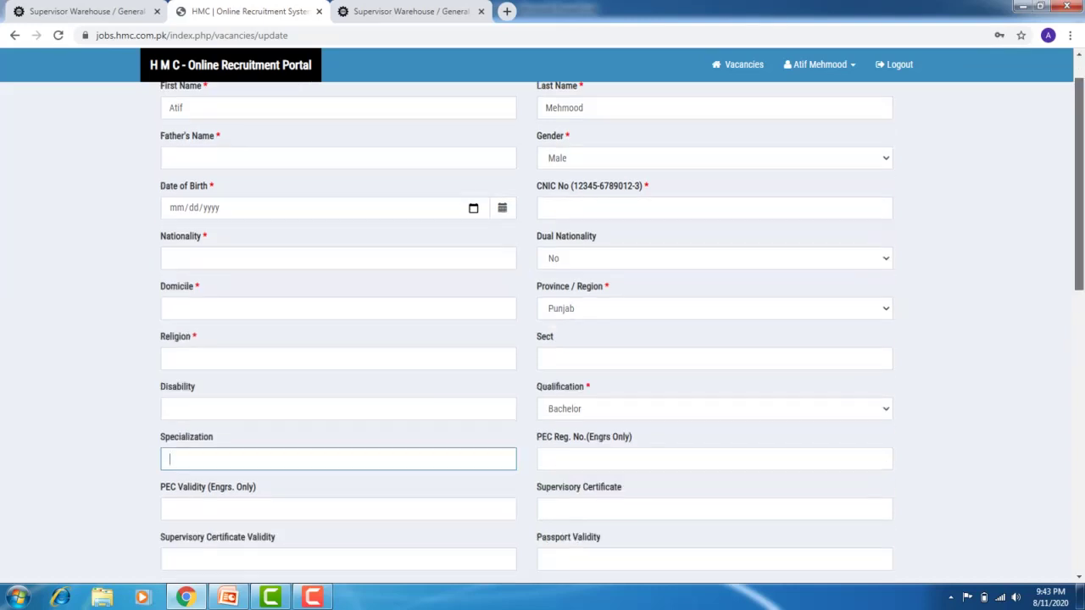
key(Tab)
key(Tab)
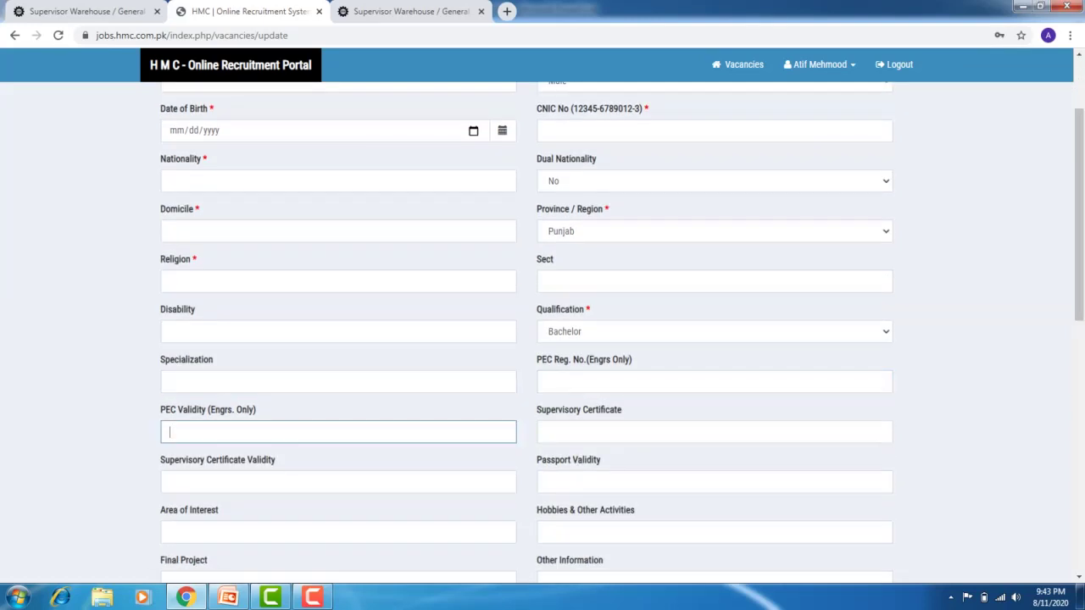
key(Tab)
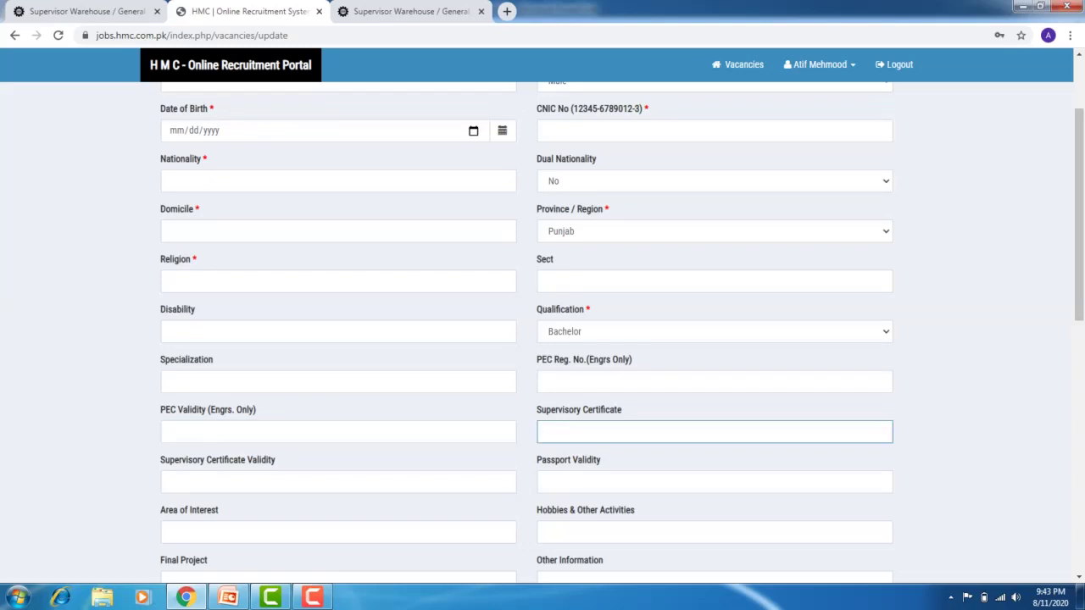
key(Tab)
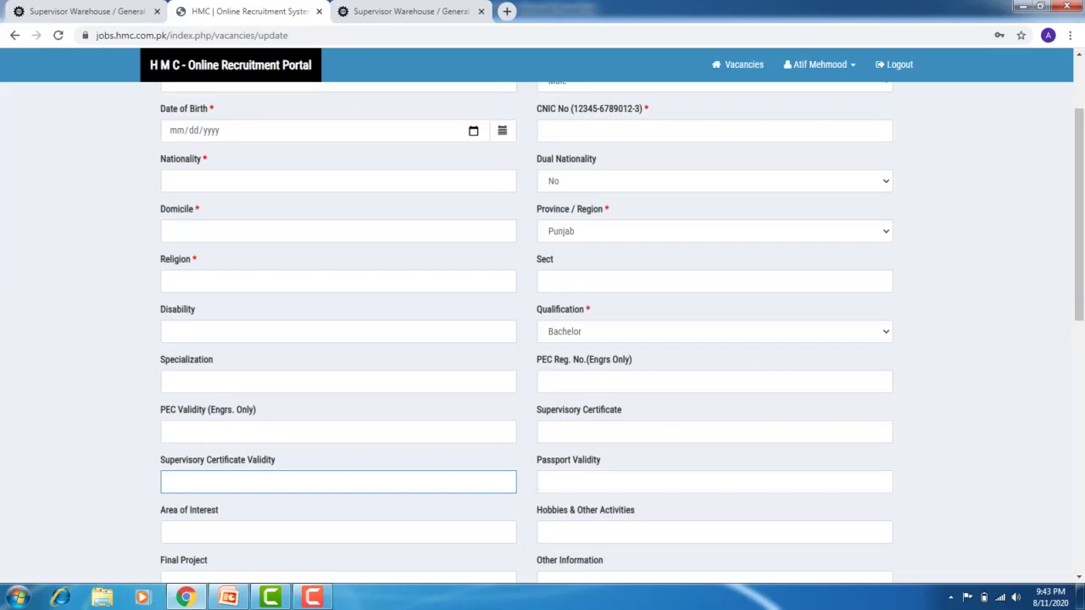
key(Tab)
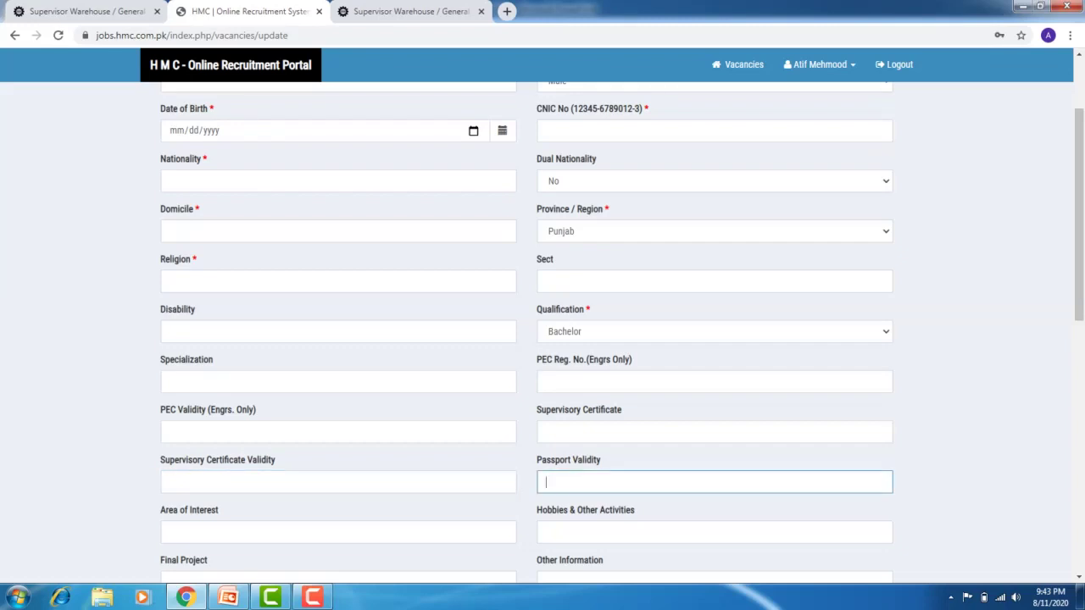
scroll(542, 331, down, 1)
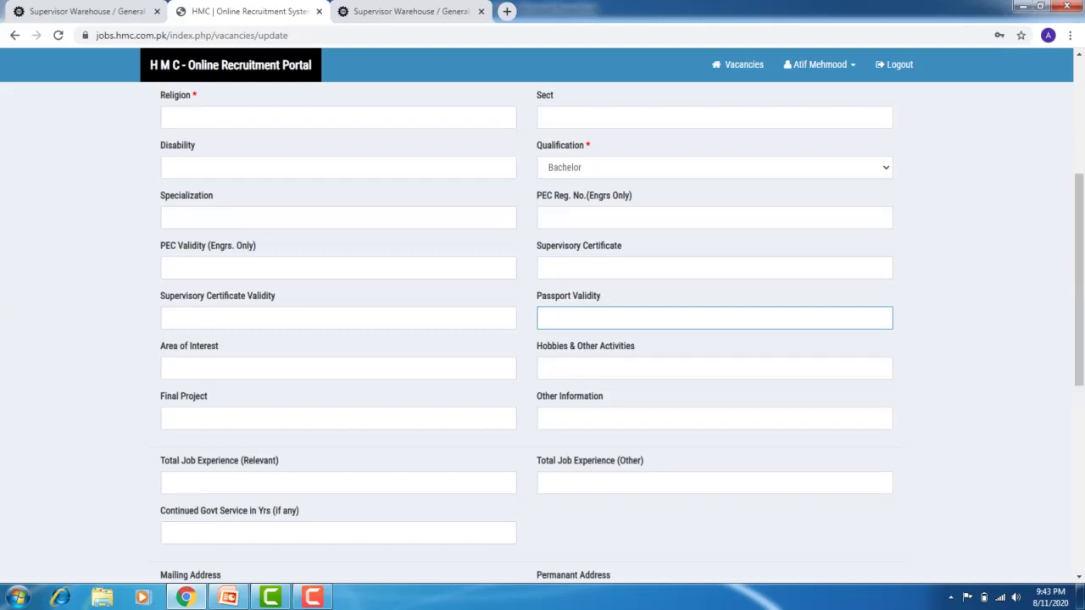
click(338, 368)
click(338, 418)
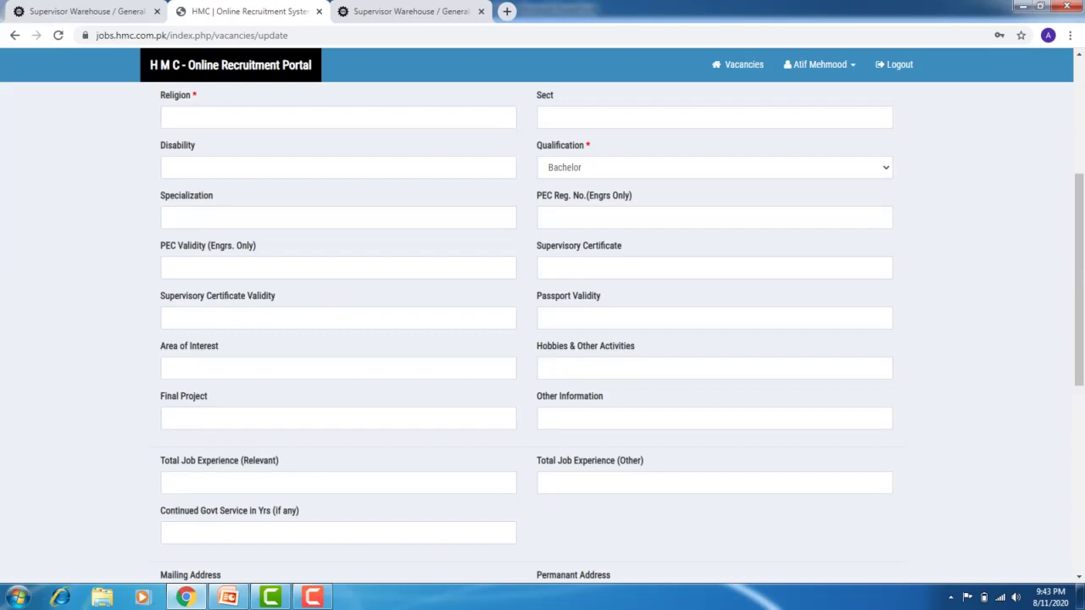
Pass the address fields and set Marital Status to Single
scroll(1079, 279, down, 3)
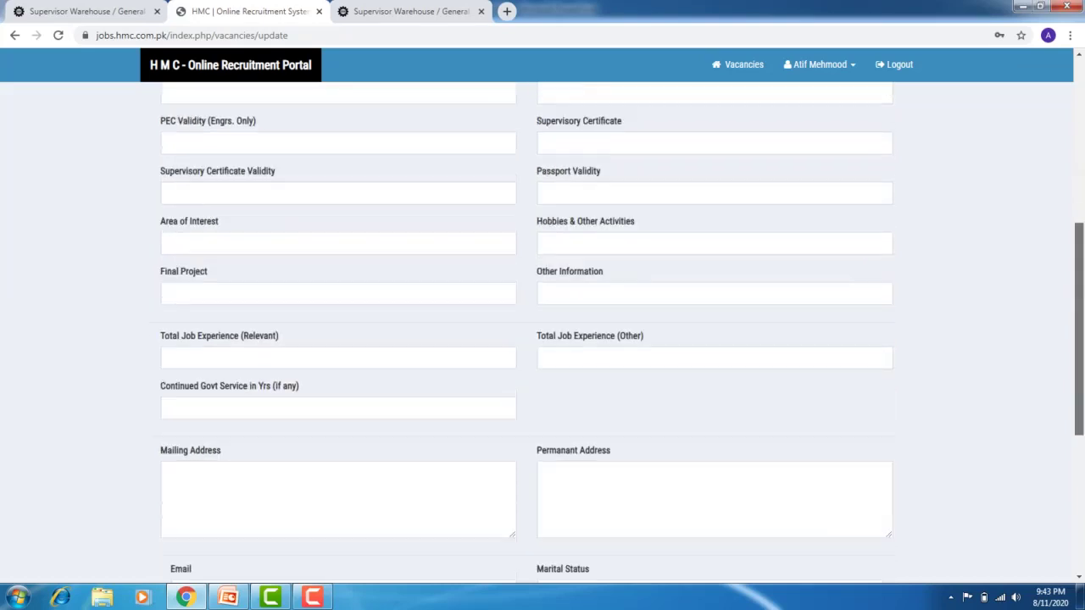
click(171, 444)
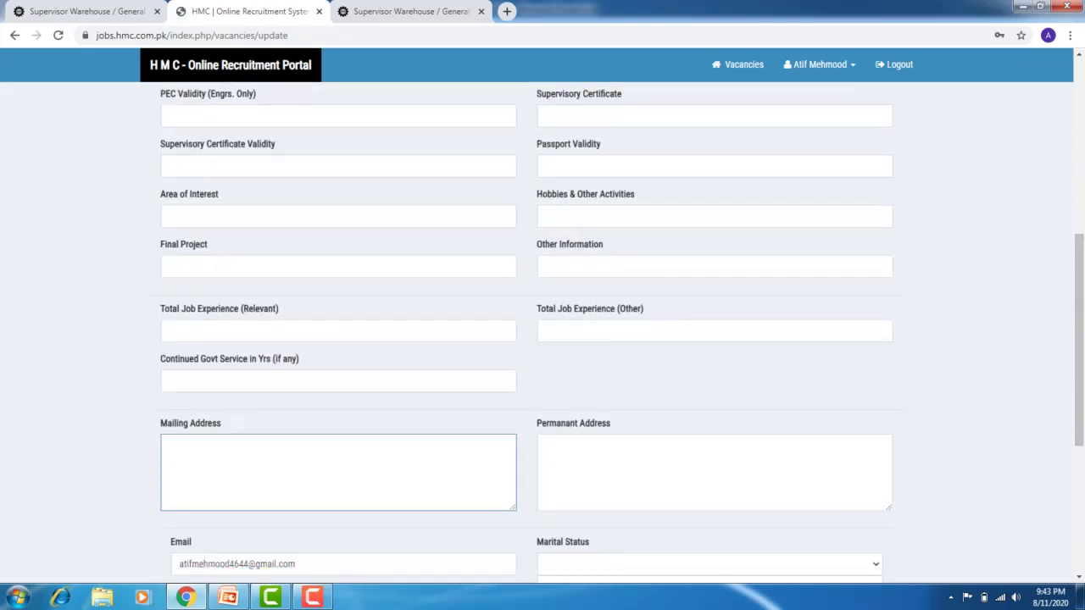
click(547, 446)
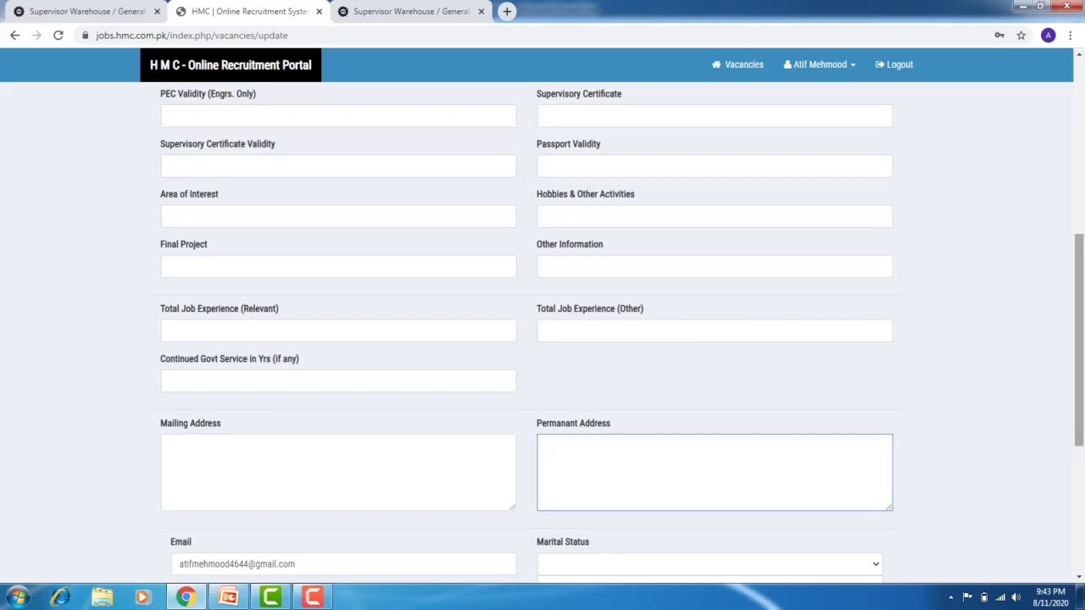
scroll(543, 331, down, 3)
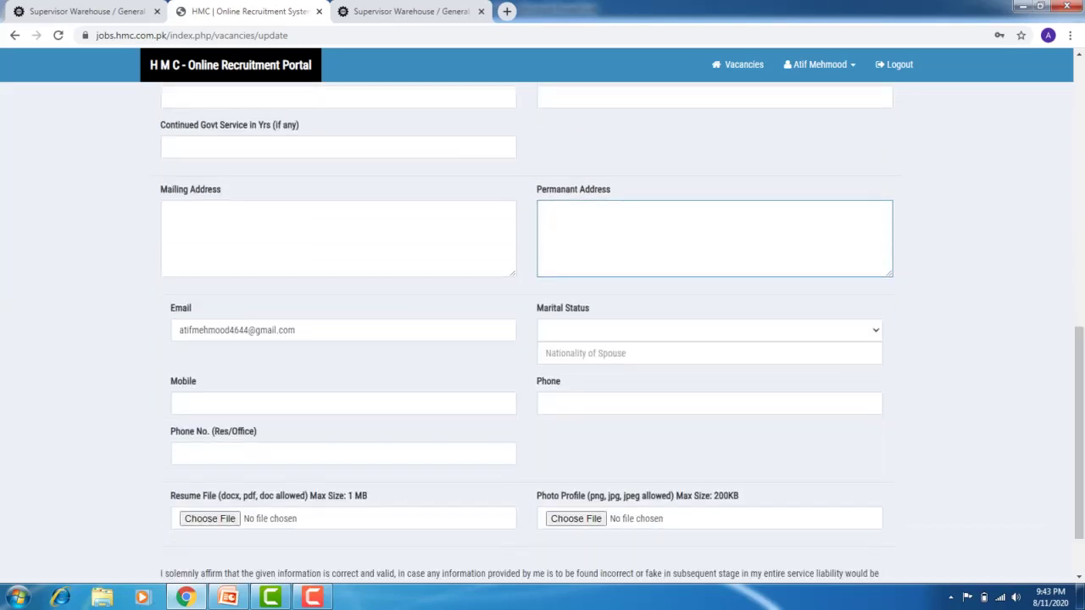
click(709, 330)
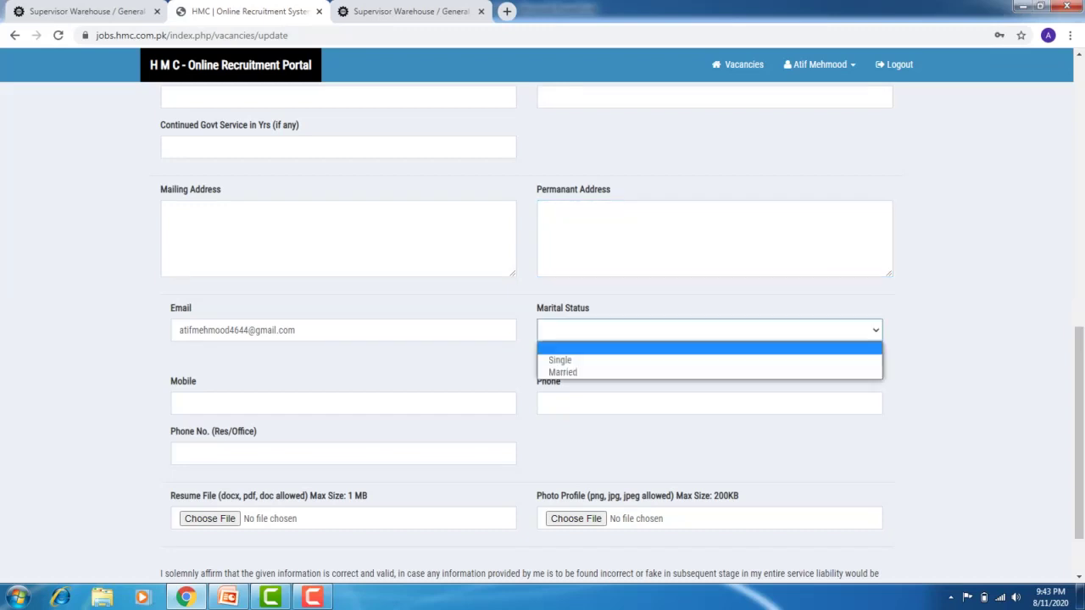
key(Down)
key(Up)
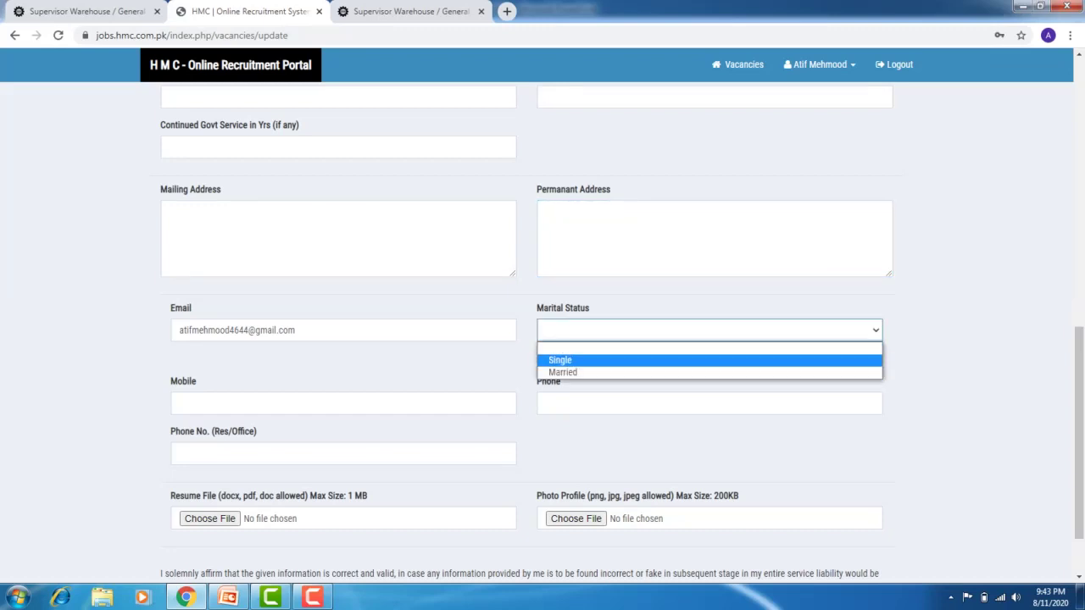
key(Return)
Leave the Mobile and Phone fields empty and save the profile, triggering the required-field errors
click(343, 380)
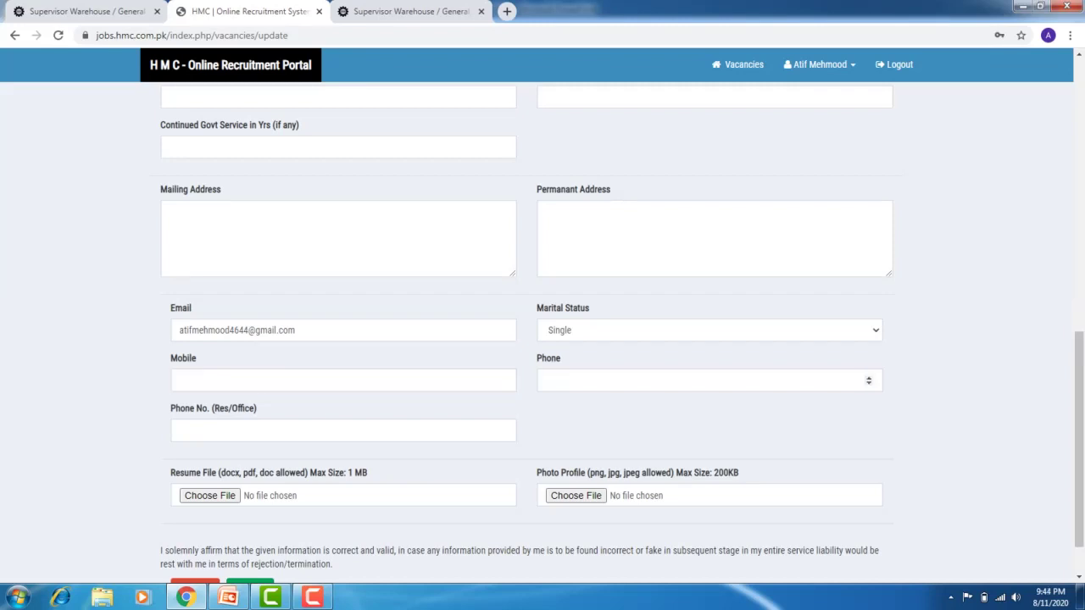
click(344, 431)
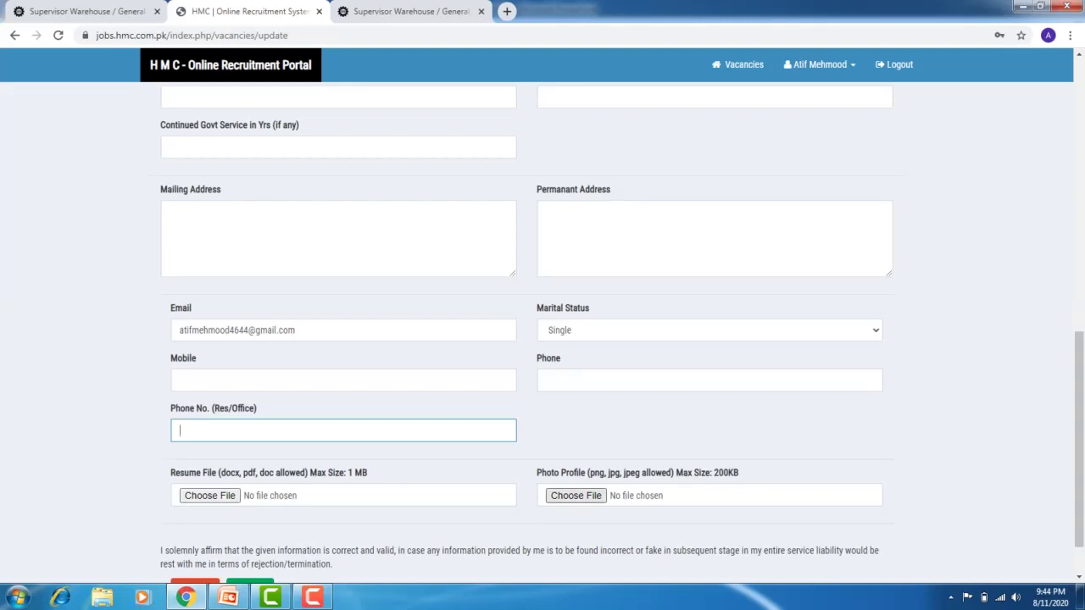
scroll(542, 331, down, 1)
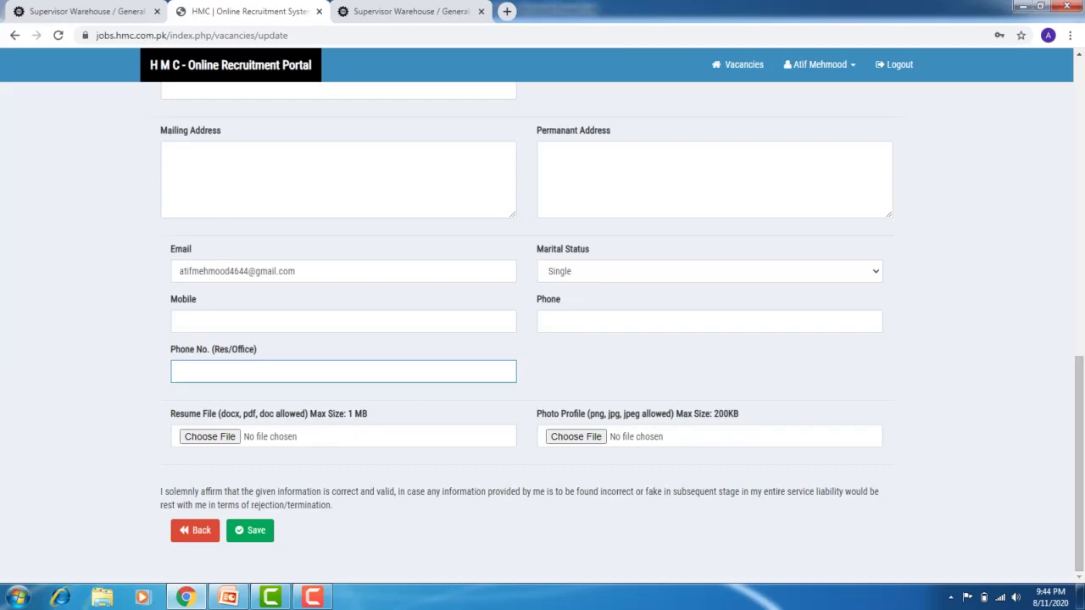
click(250, 530)
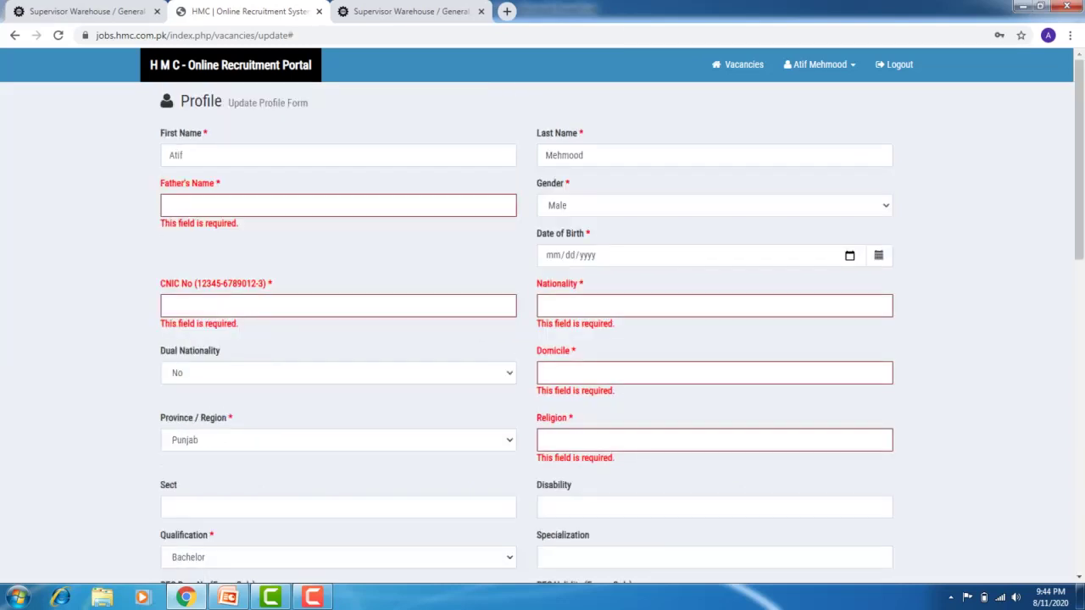